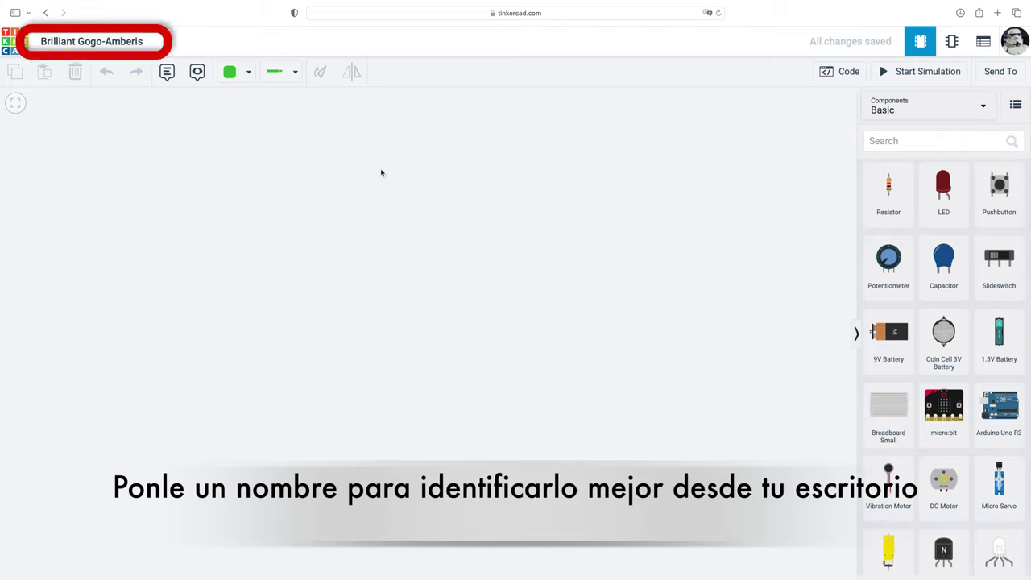
Step: Rename the circuit design as "Activity 1"
left_click(93, 41)
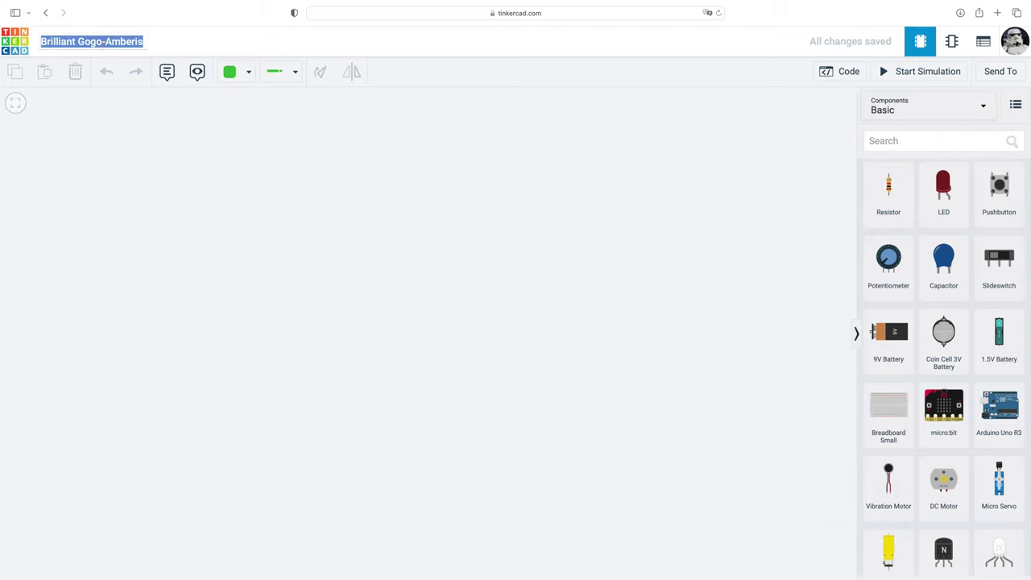
type("Activity 1")
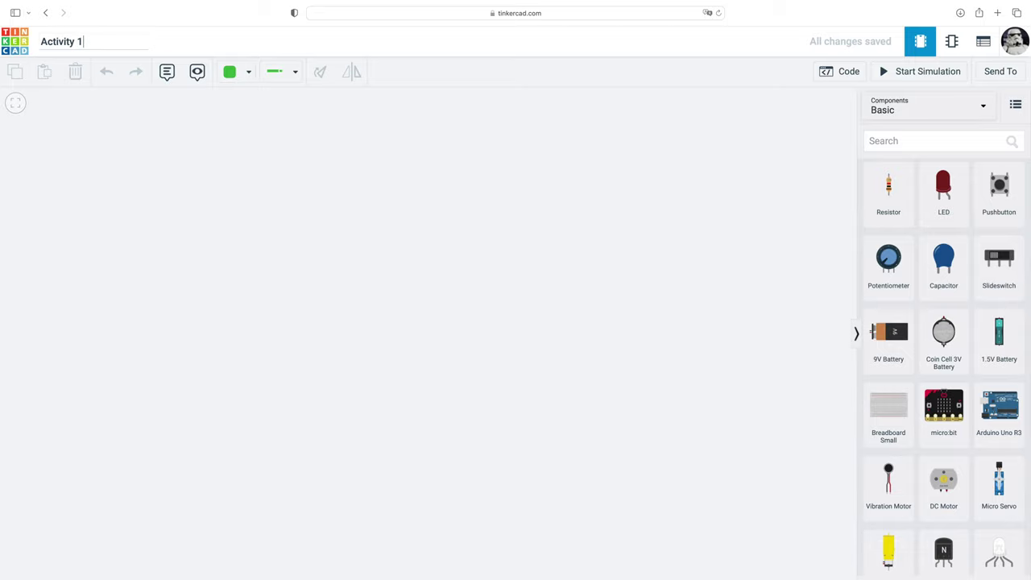
key("Escape")
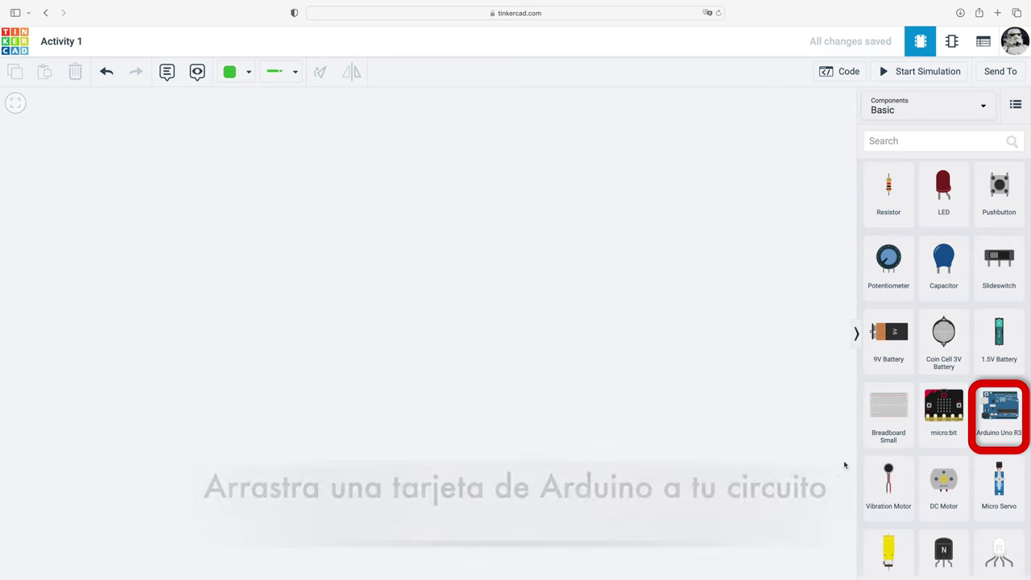
Step: Add an Arduino Uno R3 to the workspace and rotate it 90° clockwise so its USB port faces up
left_click(994, 416)
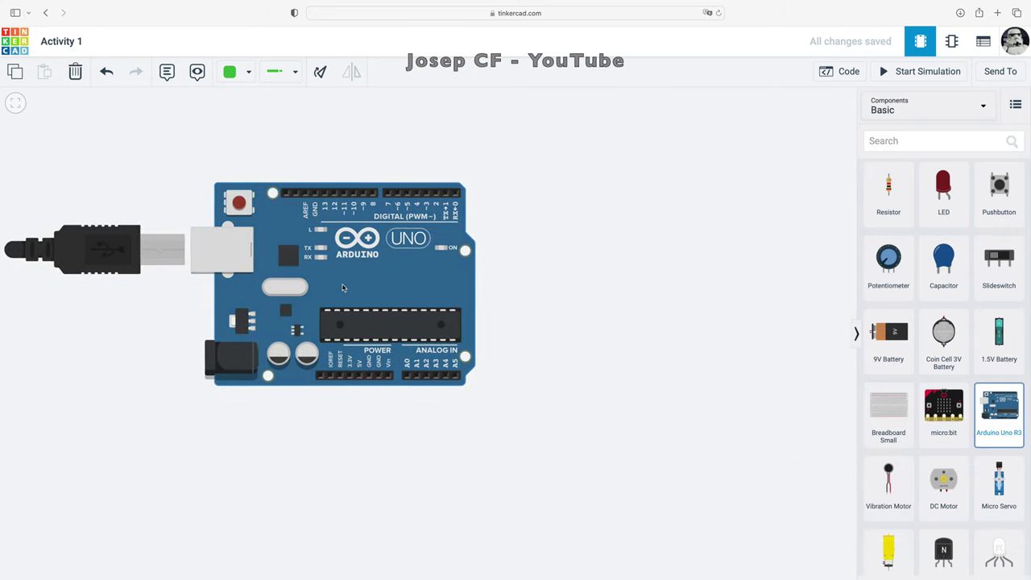
left_click(306, 283)
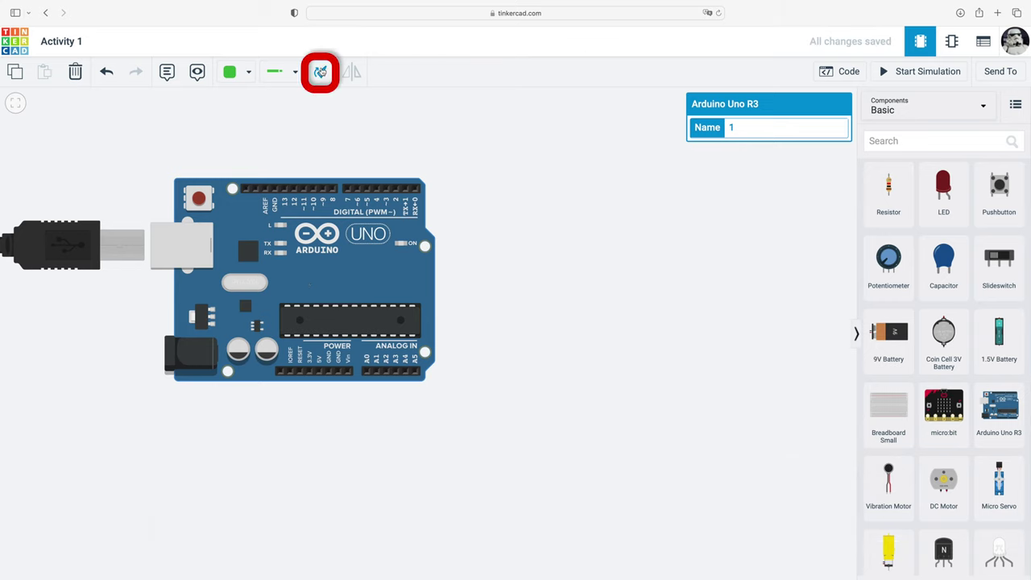
left_click(320, 72)
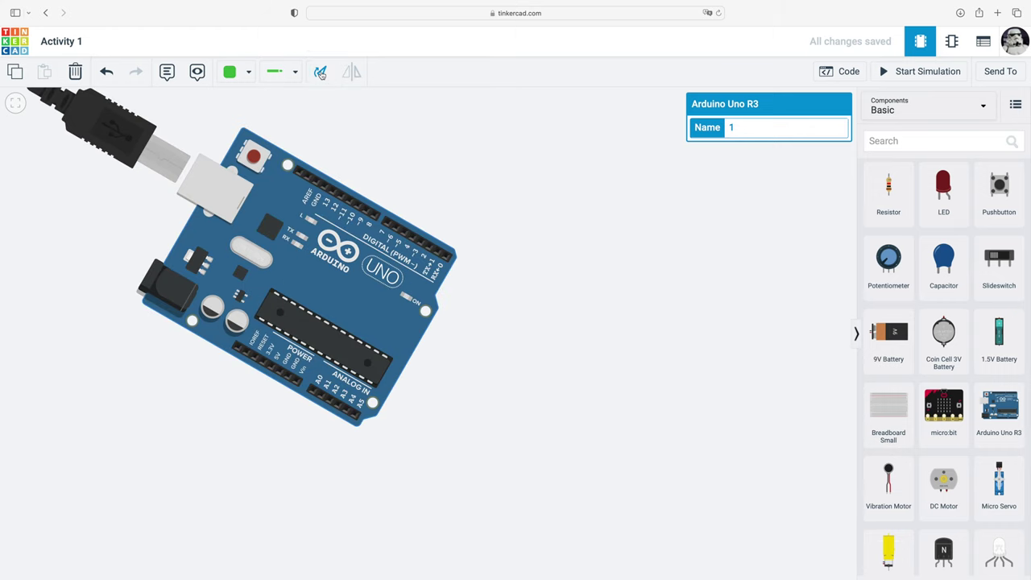
left_click(321, 71)
left_click(321, 72)
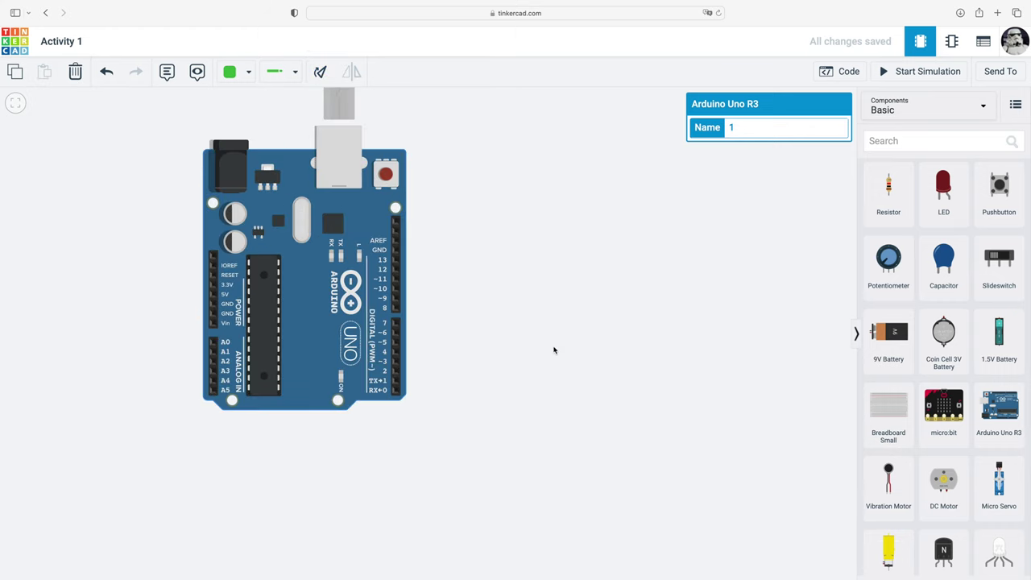
left_click(697, 454)
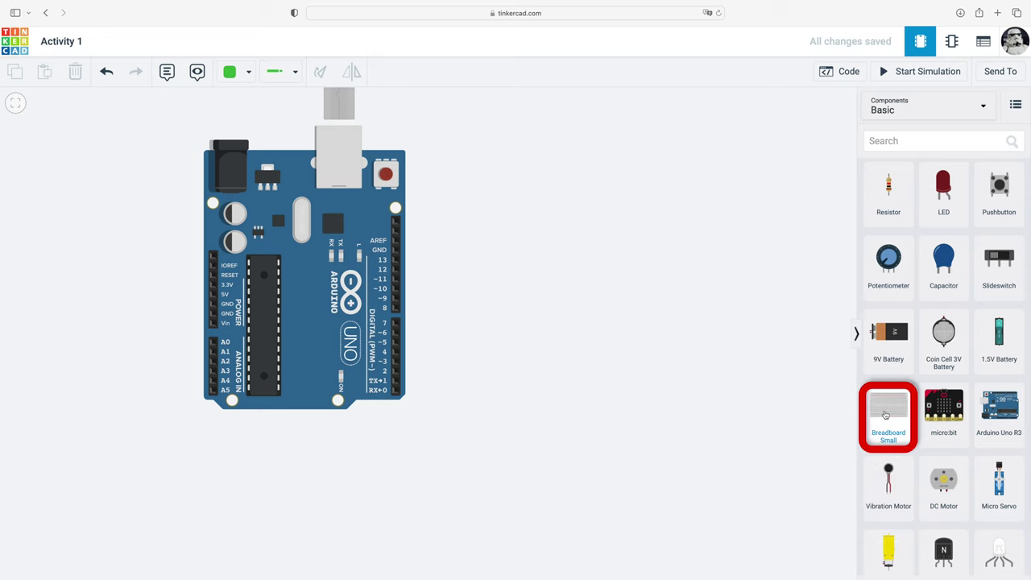
Step: Add a Breadboard Small beside the Arduino, on its digital pin side, and rotate it 90° clockwise so it stands vertically
left_click_drag(885, 415, 629, 299)
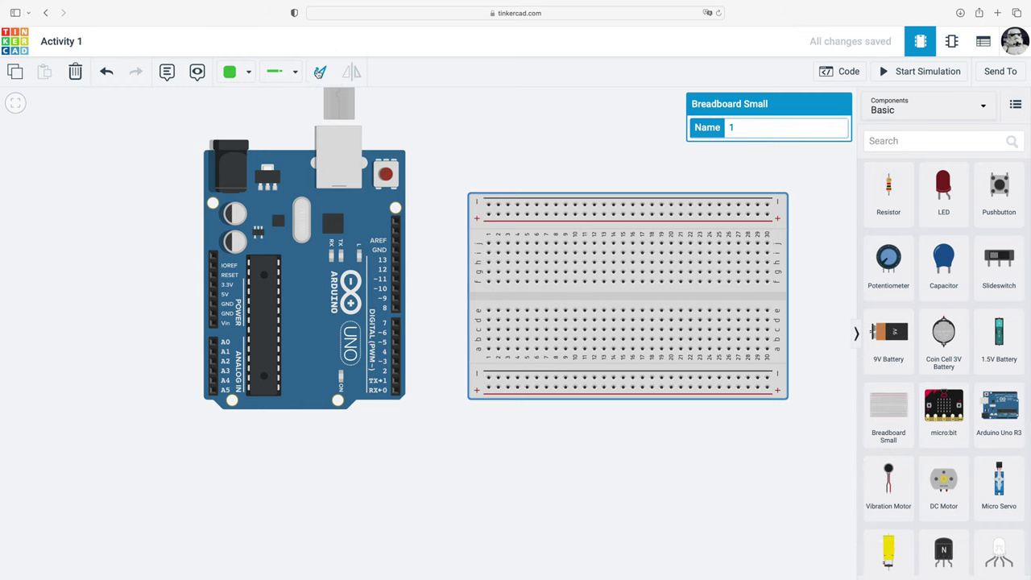
left_click(320, 71)
left_click(320, 72)
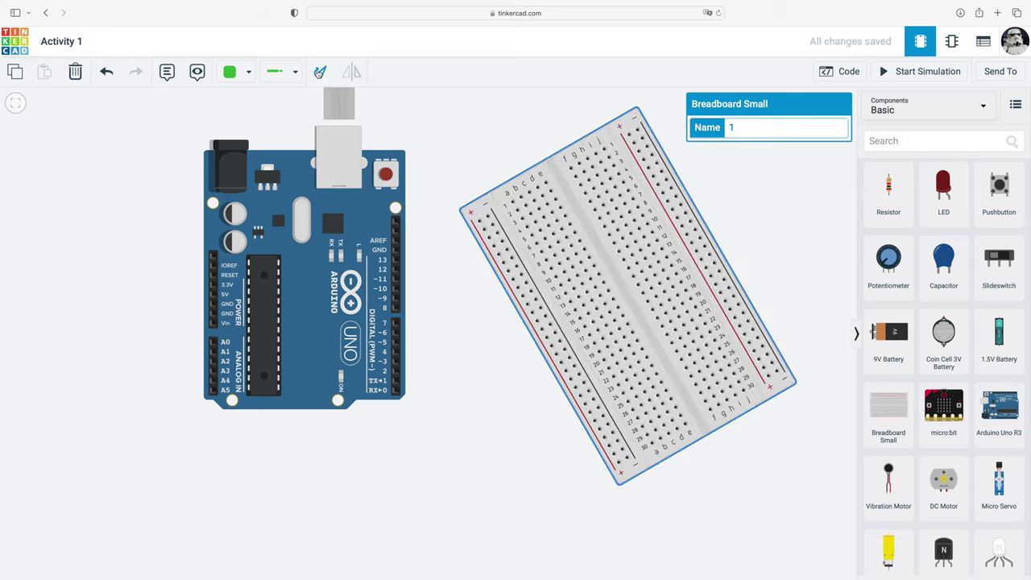
left_click(320, 72)
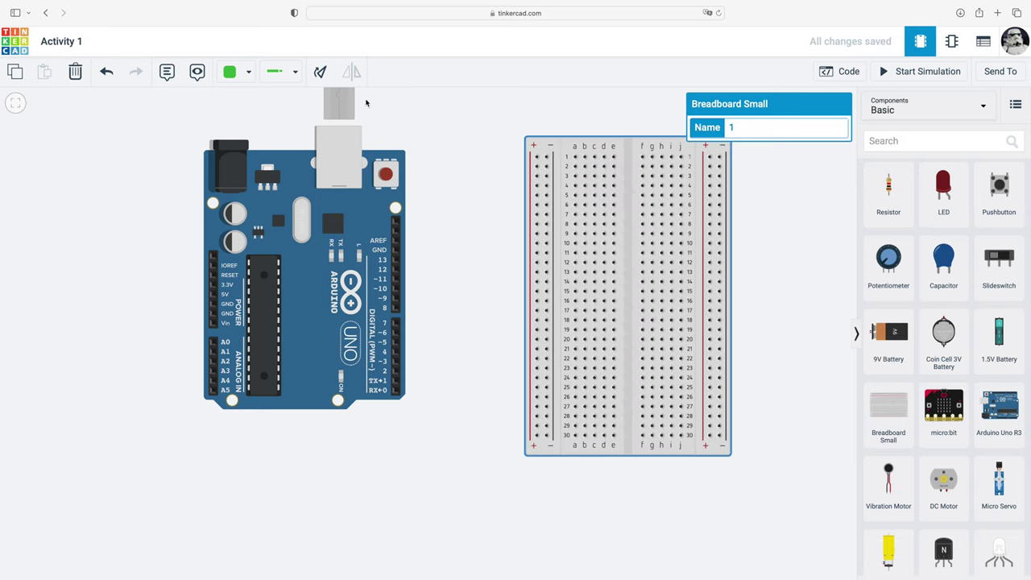
left_click(465, 371)
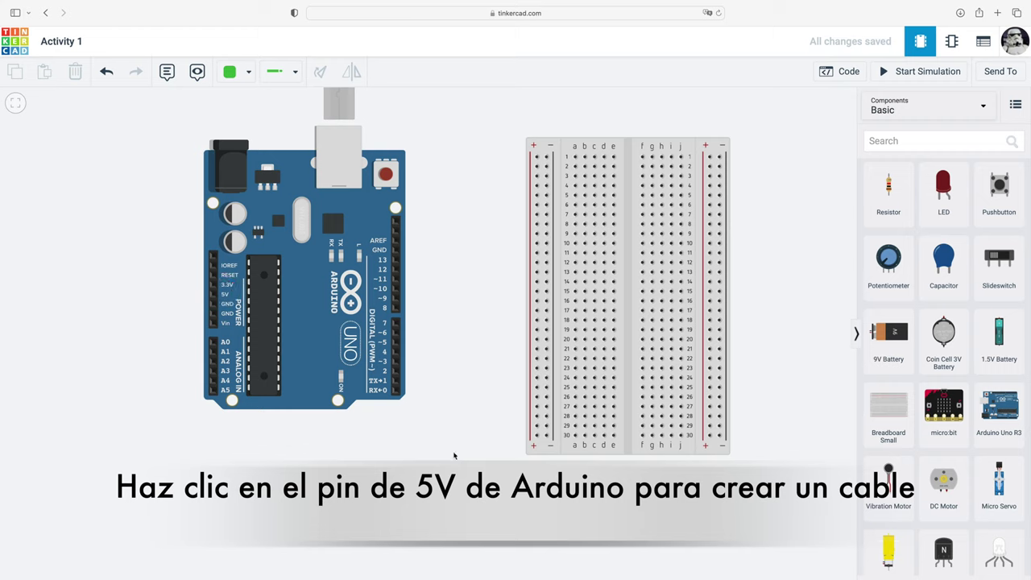
Step: Connect the Arduino 5V pin to the breadboard's positive rail at row 1 with a red wire, bent near the board's upper edge
left_click(214, 296)
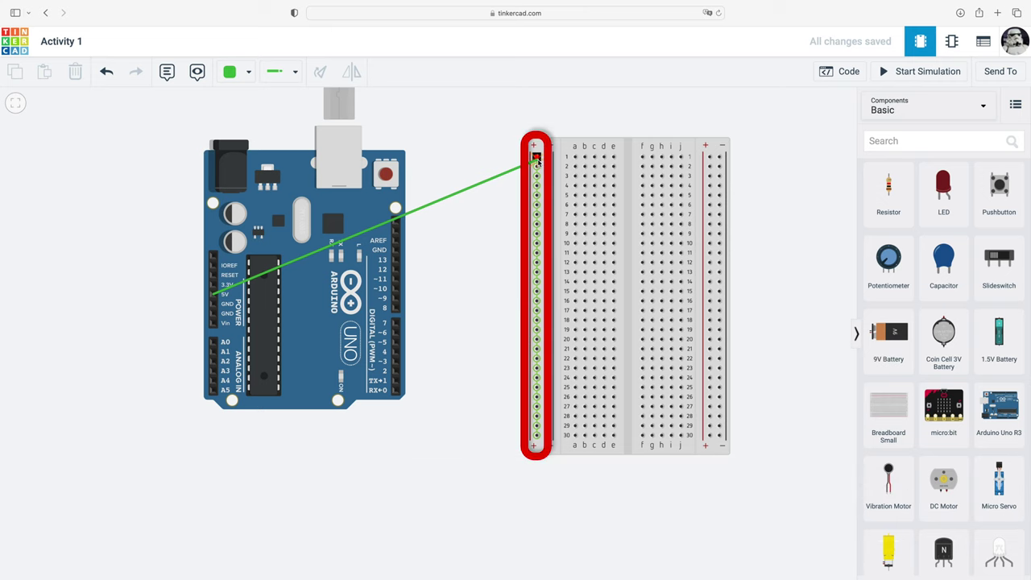
left_click(537, 158)
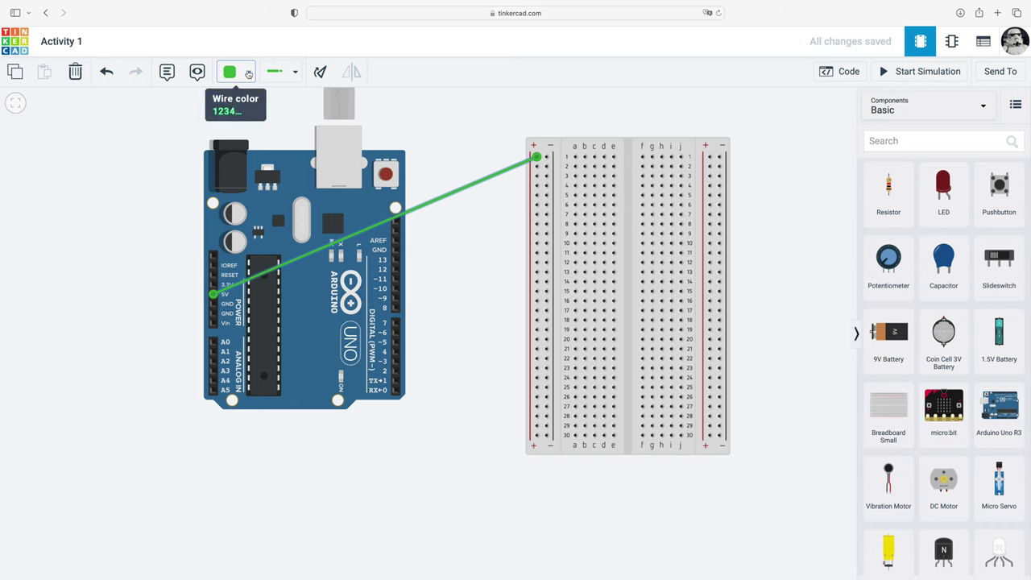
left_click(249, 73)
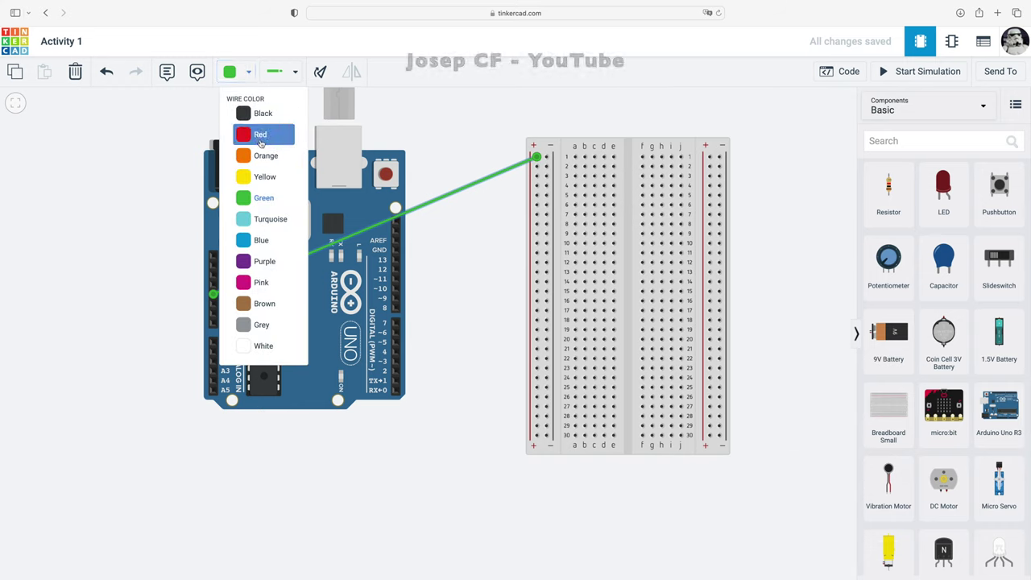
left_click(259, 137)
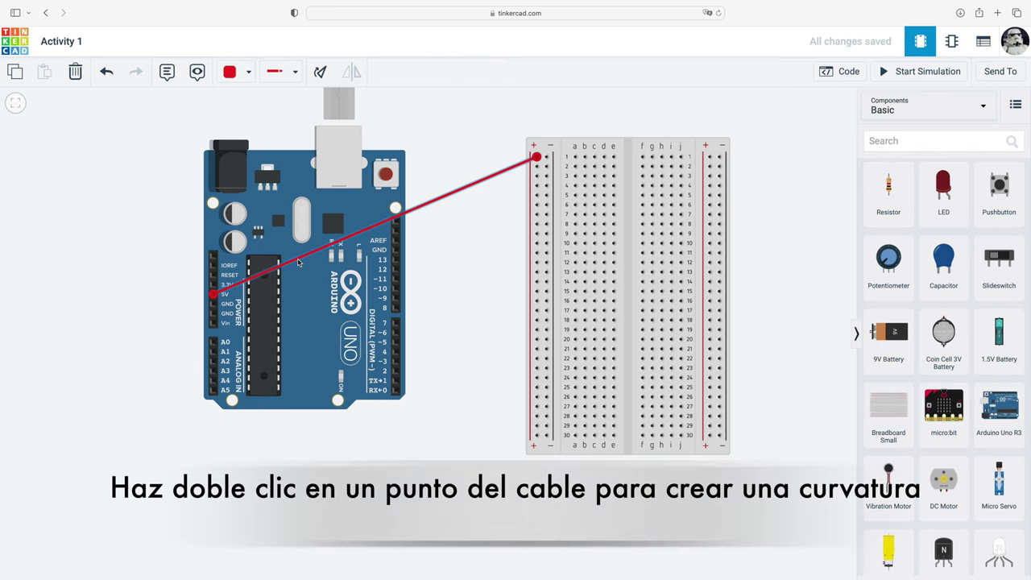
double_click(298, 261)
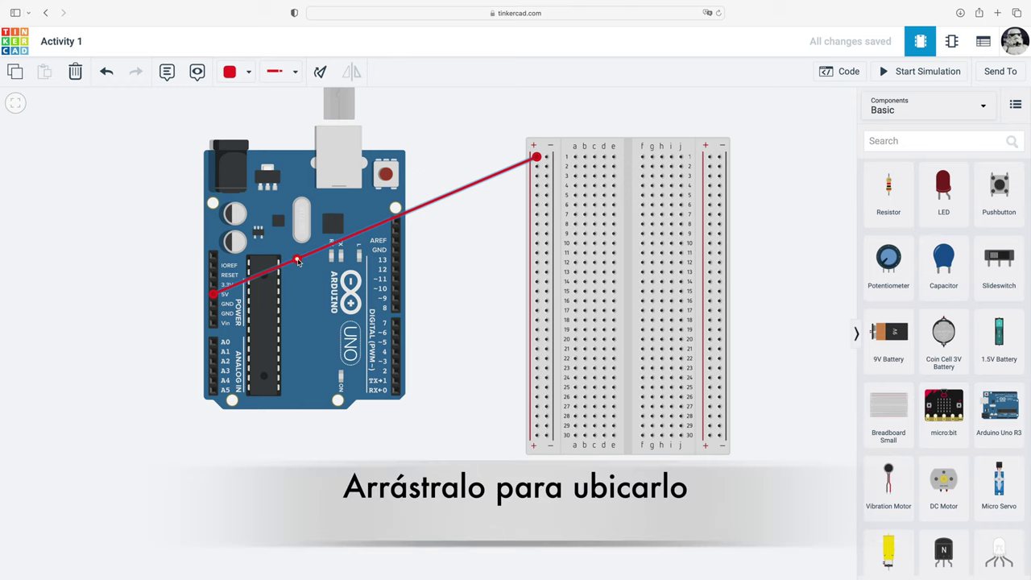
left_click_drag(298, 261, 257, 158)
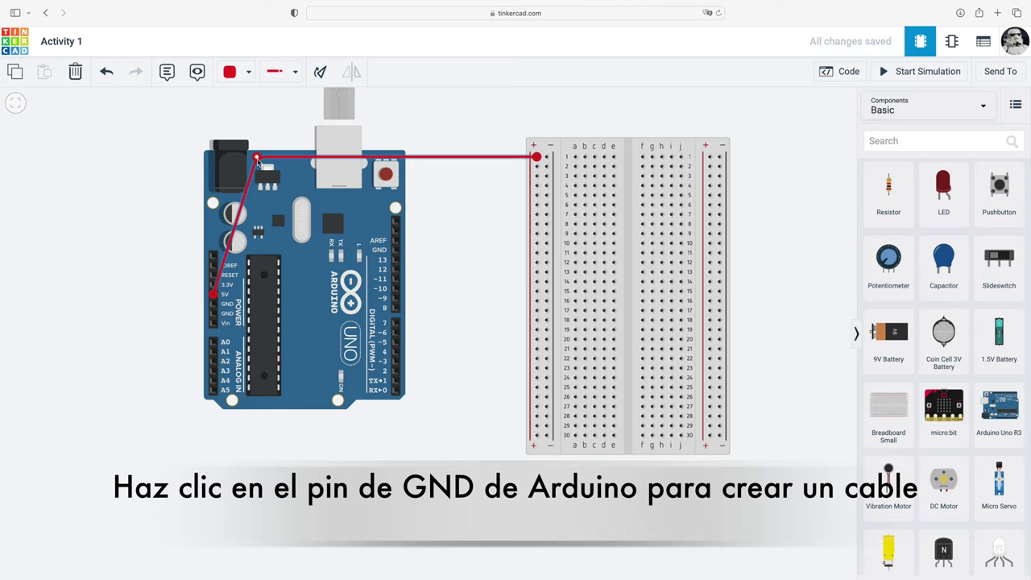
Step: Connect the Arduino GND pin to the breadboard's negative rail at row 2 with a black wire, bent just below the red wire
left_click(214, 304)
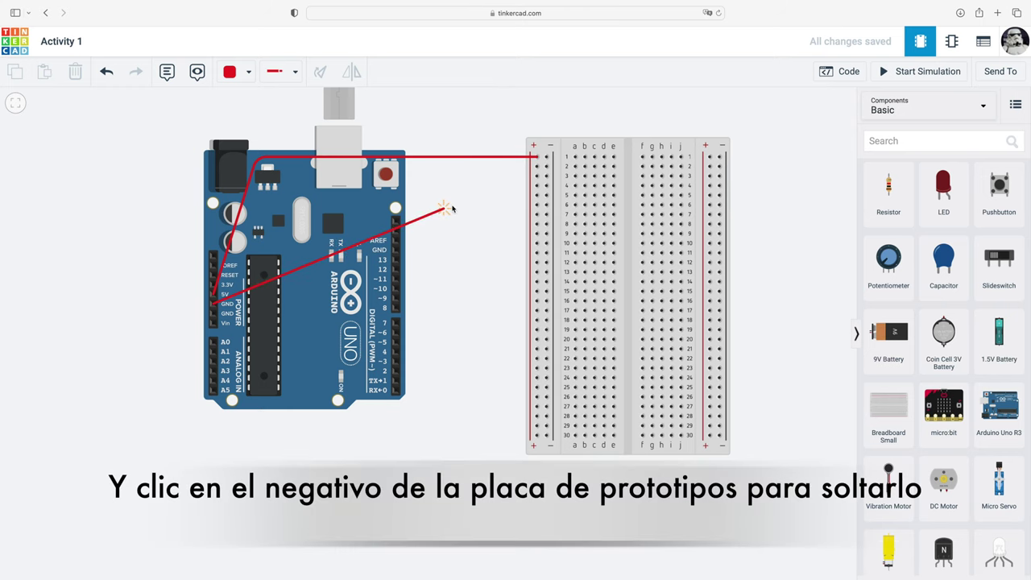
left_click(546, 167)
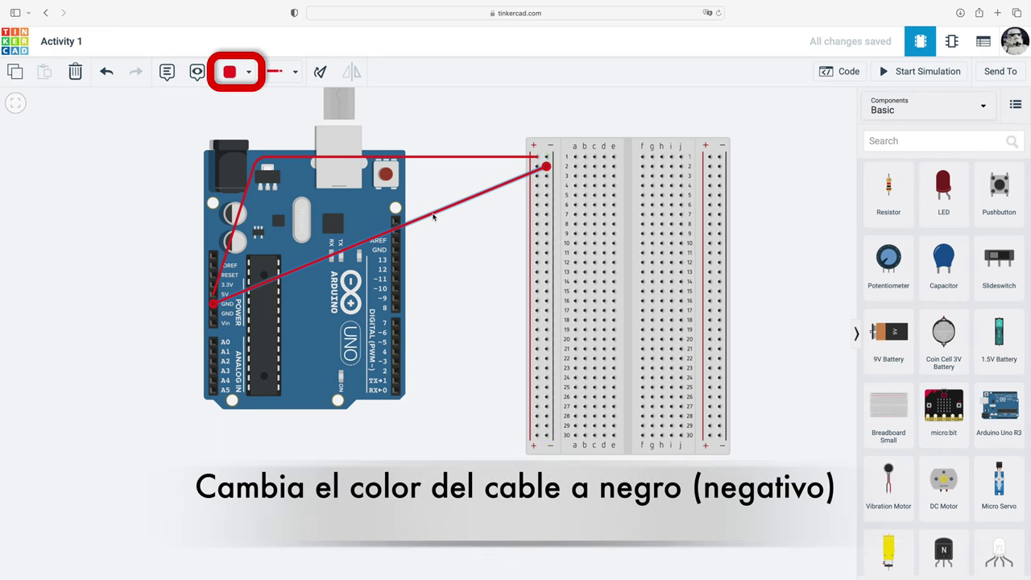
left_click(246, 72)
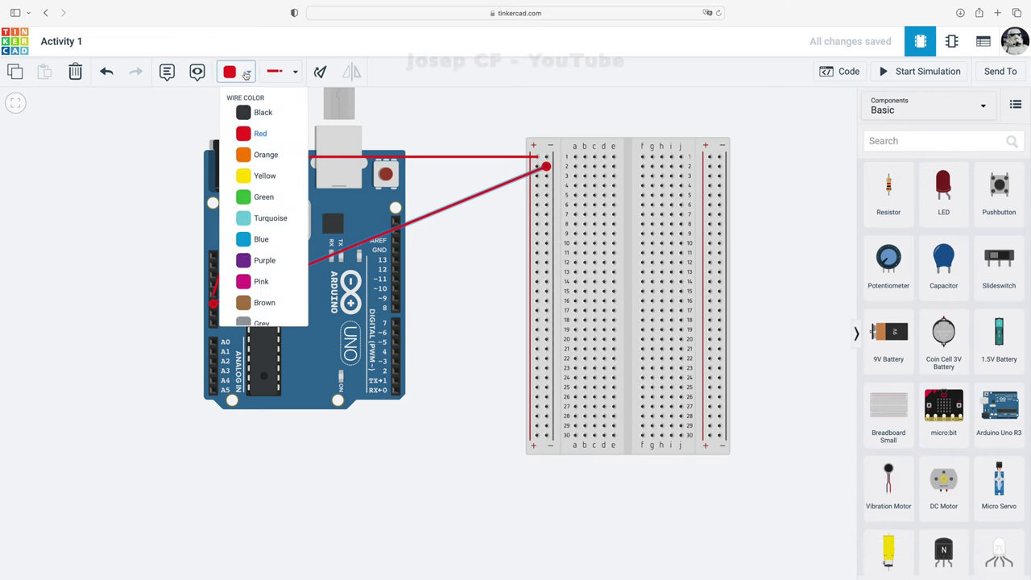
left_click(258, 115)
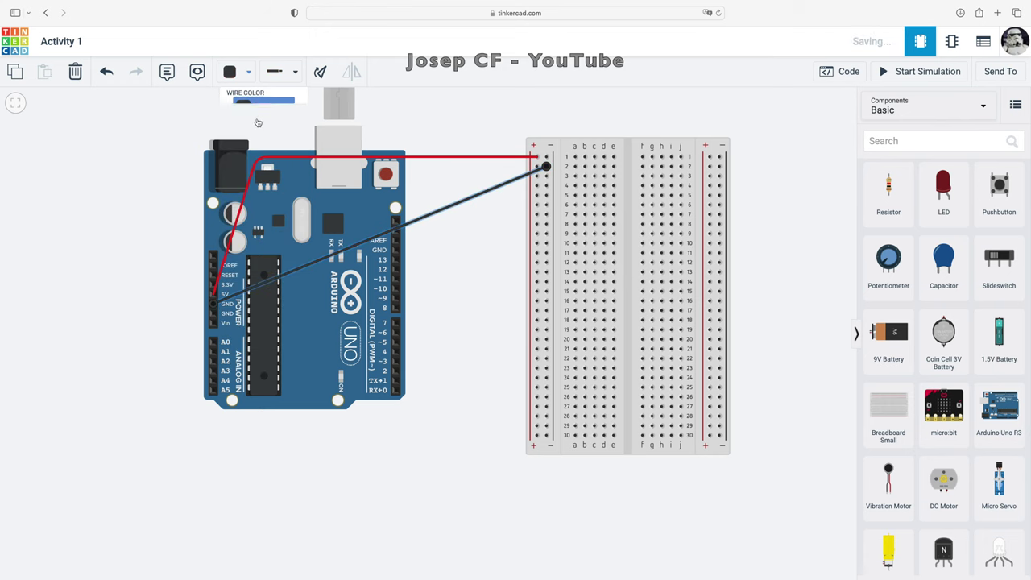
double_click(289, 274)
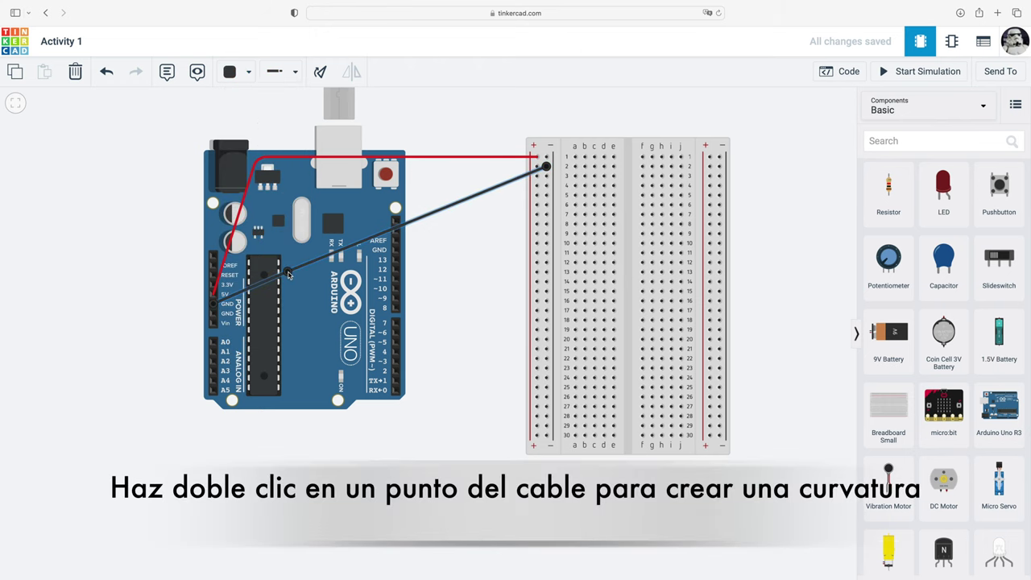
left_click_drag(288, 274, 266, 169)
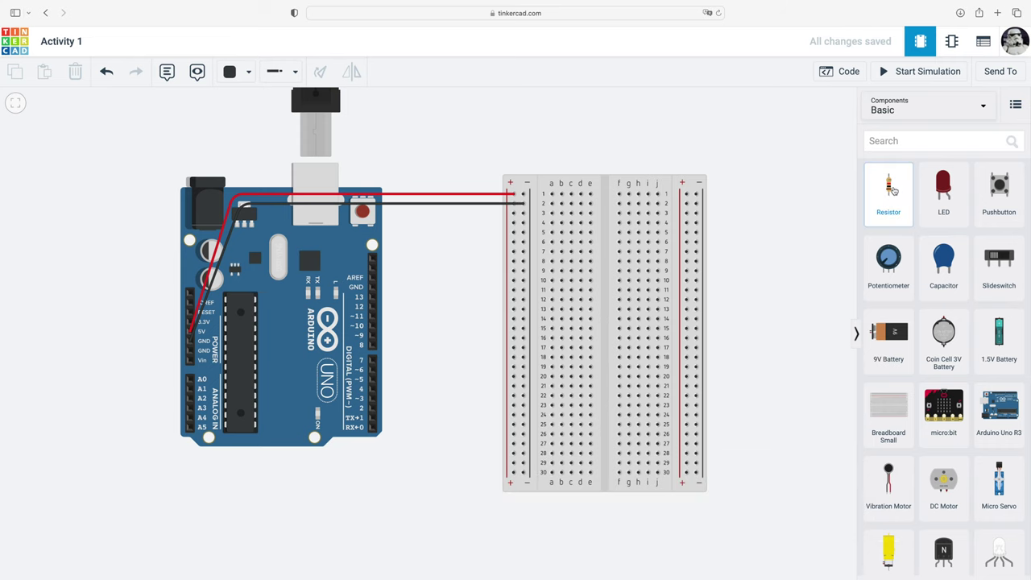
Step: Add a resistor, rotate it to horizontal, and plug it between the breadboard's positive rail at row 5 and hole a5
left_click(893, 189)
left_click_drag(893, 189, 769, 340)
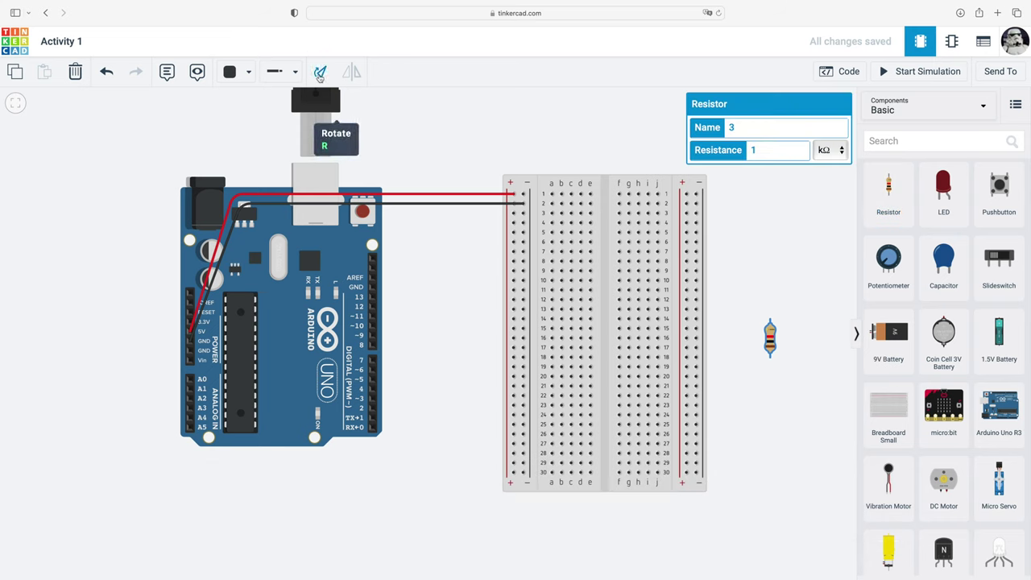
left_click(320, 74)
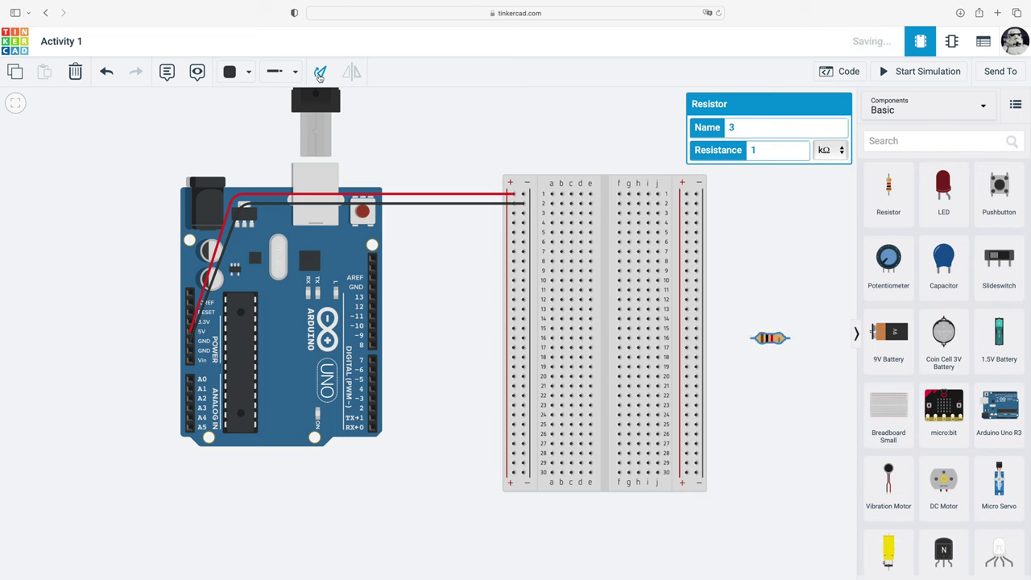
left_click_drag(747, 332, 523, 232)
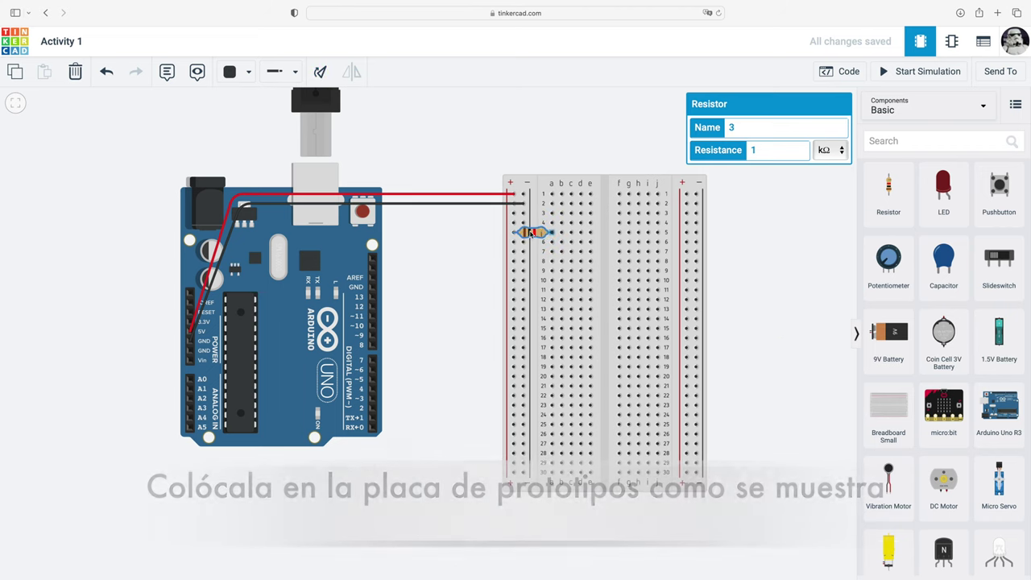
left_click(764, 447)
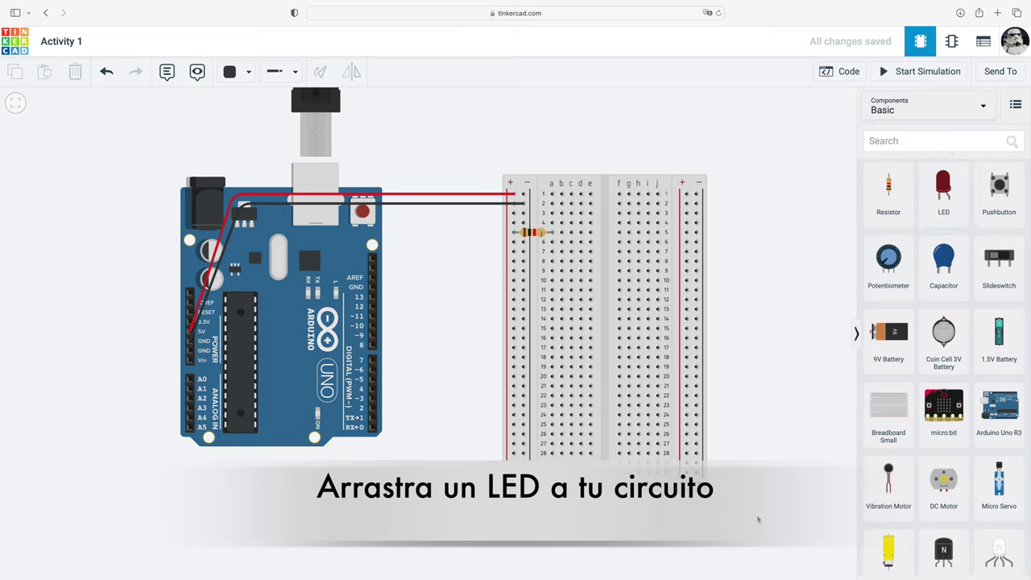
Step: Add an LED beside the breadboard, rotate it 90° clockwise and mirror it so the anode is the upper leg
left_click_drag(919, 205, 747, 314)
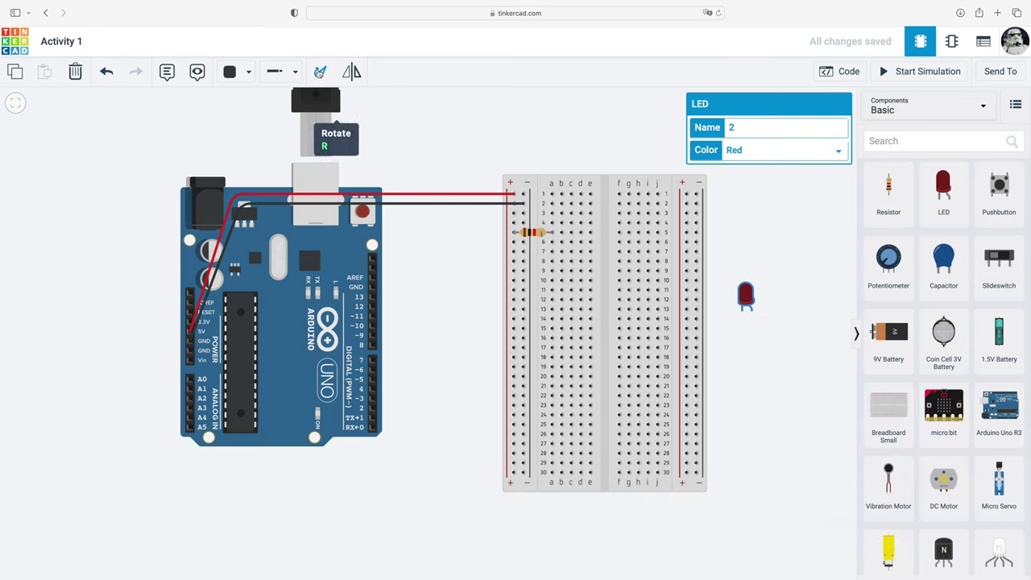
left_click(320, 72)
left_click(320, 72)
left_click(320, 72)
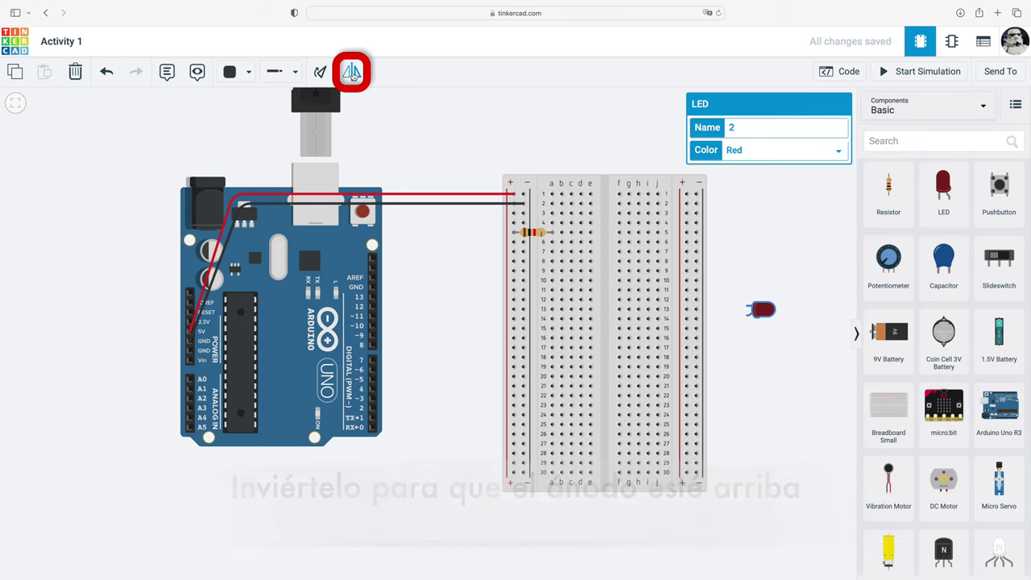
left_click(352, 73)
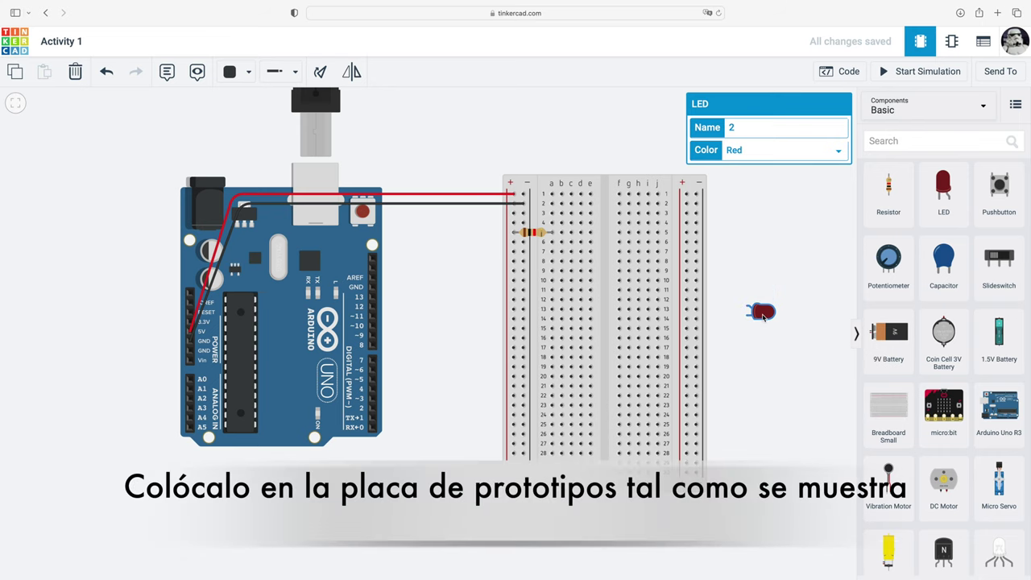
Step: Plug the LED's anode into e5 and cathode into e6, and wire hole c6 to the negative rail at row 7 in black
left_click_drag(763, 316, 608, 250)
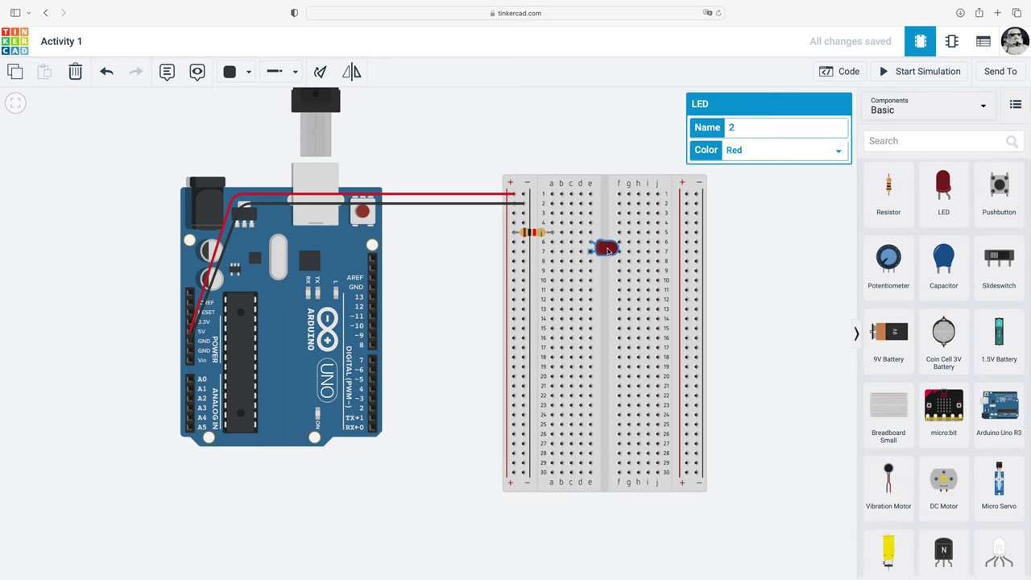
left_click(779, 457)
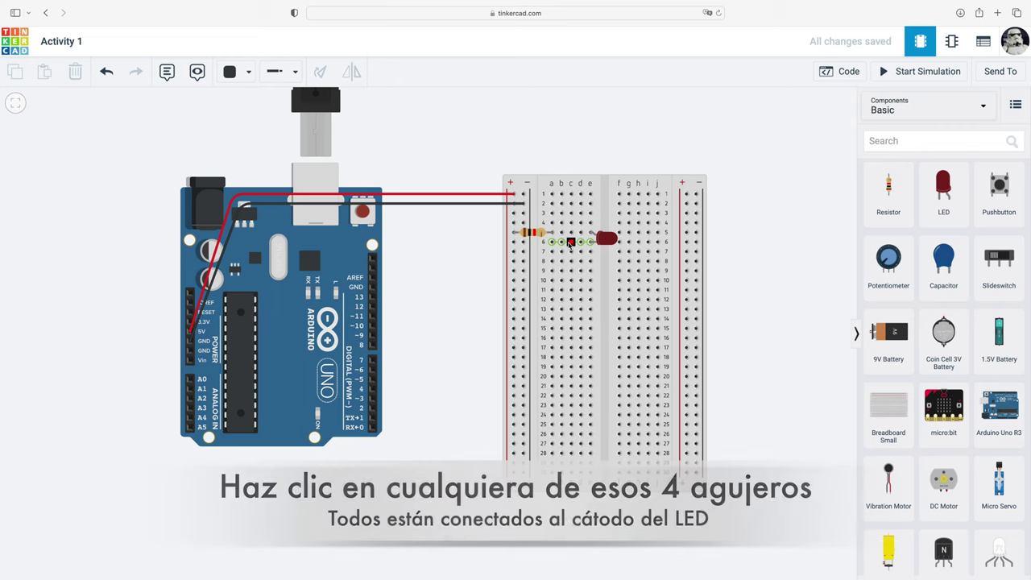
left_click(570, 242)
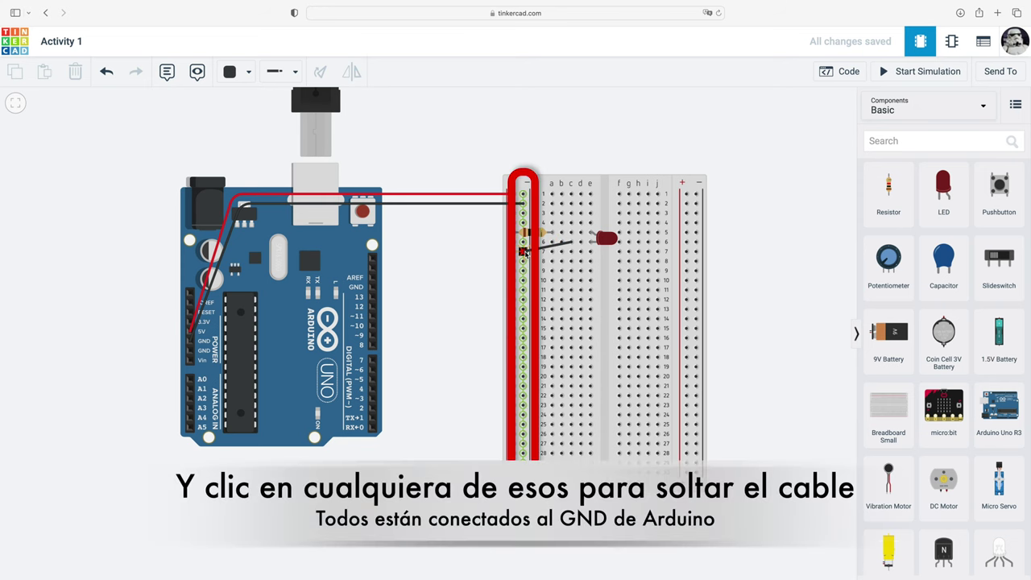
left_click(522, 252)
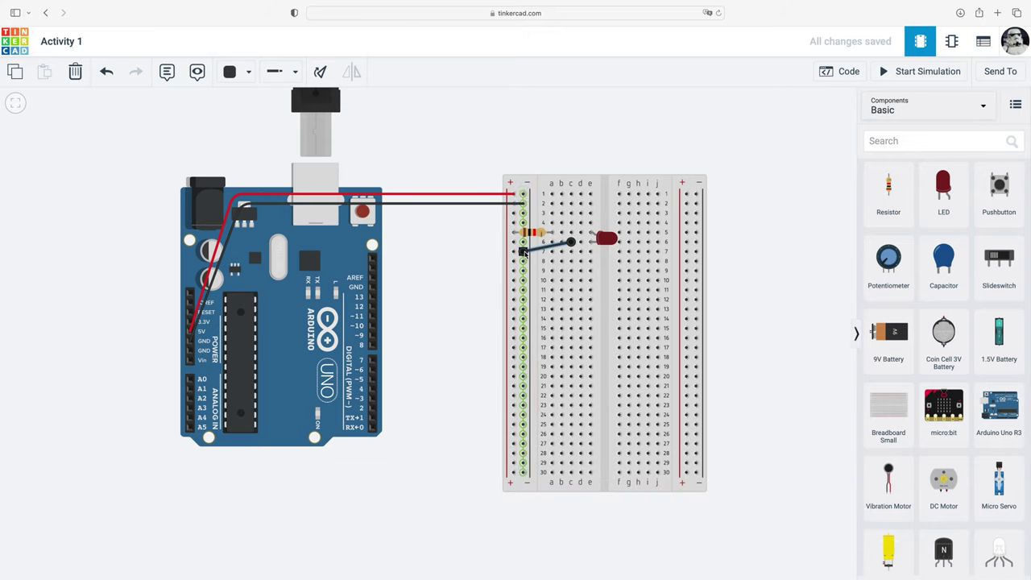
Step: Set the resistor's resistance to 220 Ω and start the circuit simulation
left_click(758, 457)
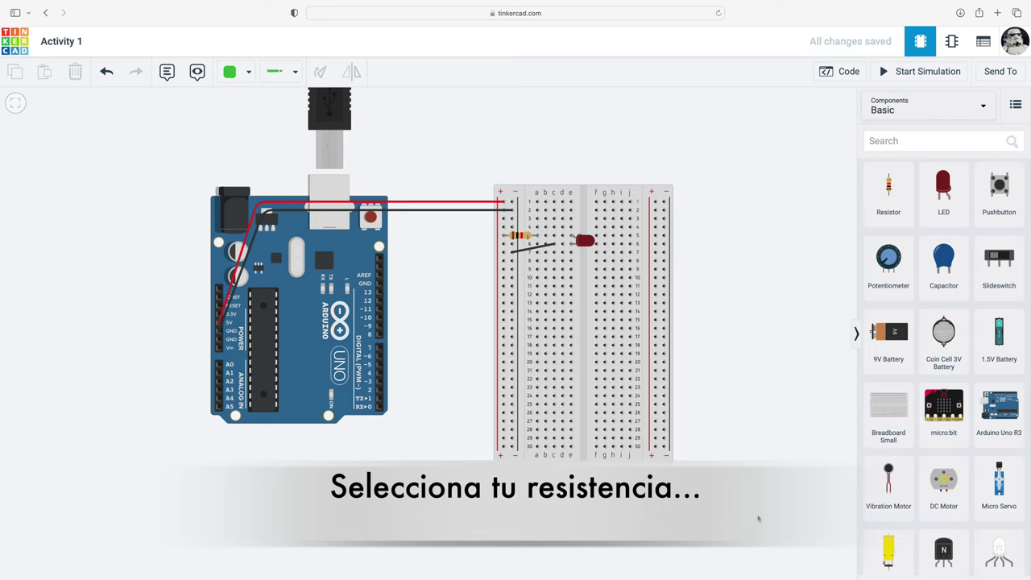
left_click(520, 236)
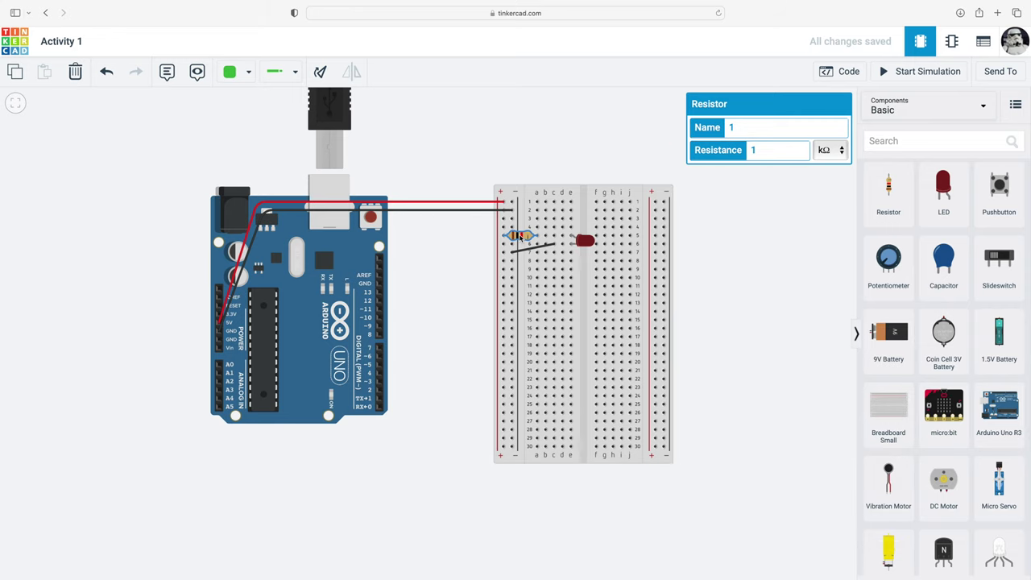
left_click(829, 149)
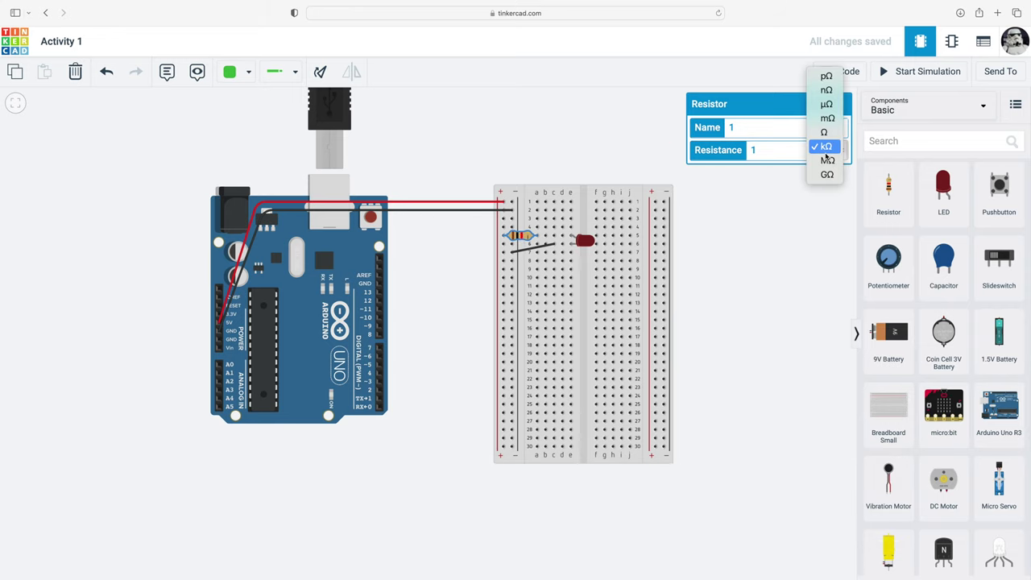
left_click(824, 132)
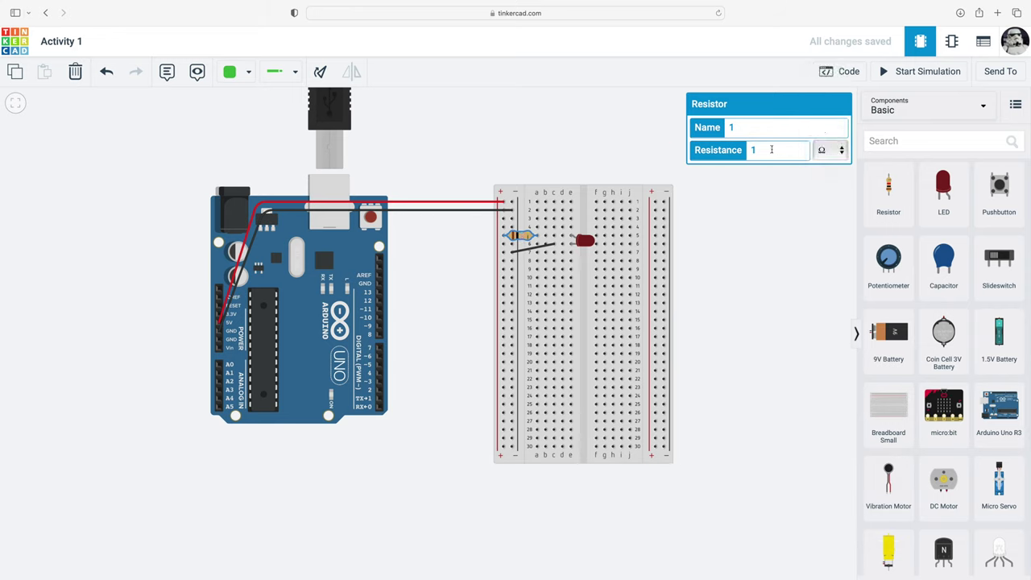
key("BackSpace")
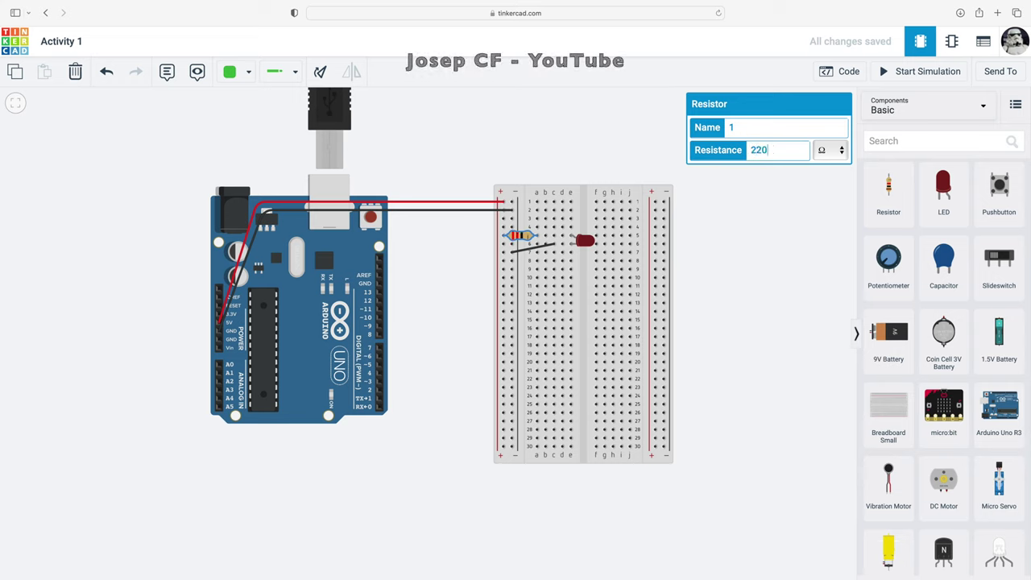
left_click(807, 261)
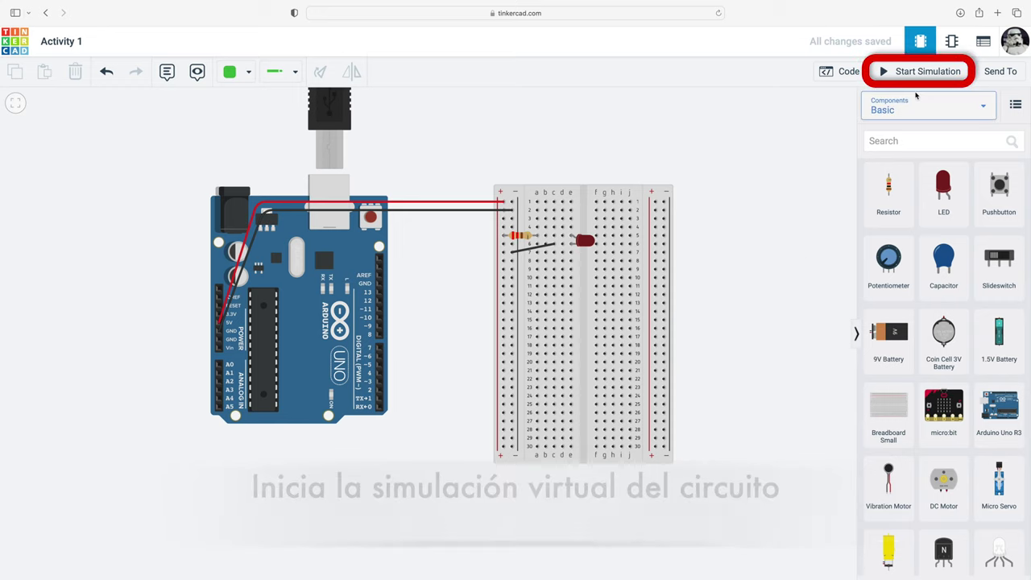
left_click(921, 72)
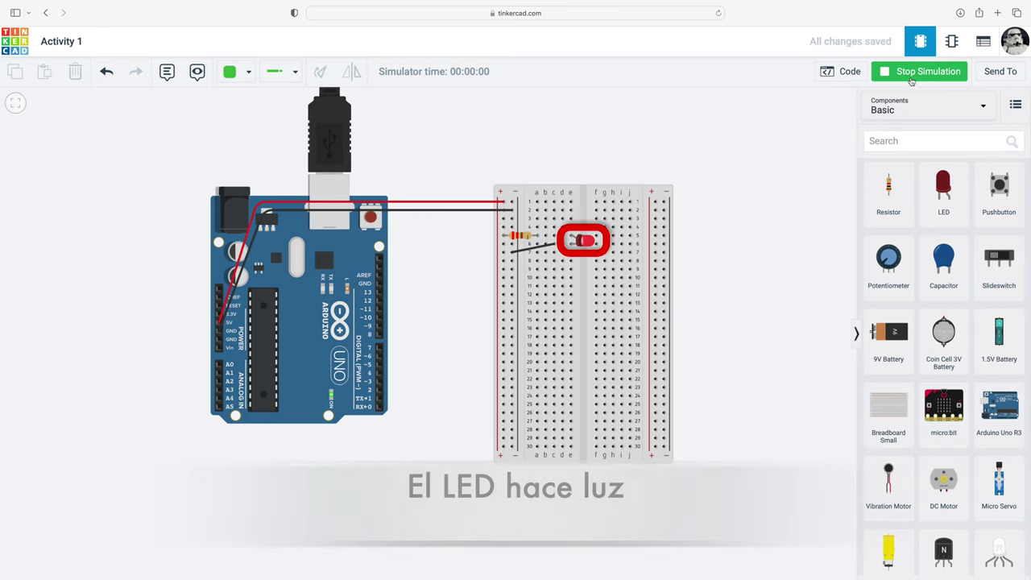
Step: With the simulation running, raise the resistor's resistance tenfold at a time, through 2200 and 22000 Ω, to 220000 Ω
left_click(524, 236)
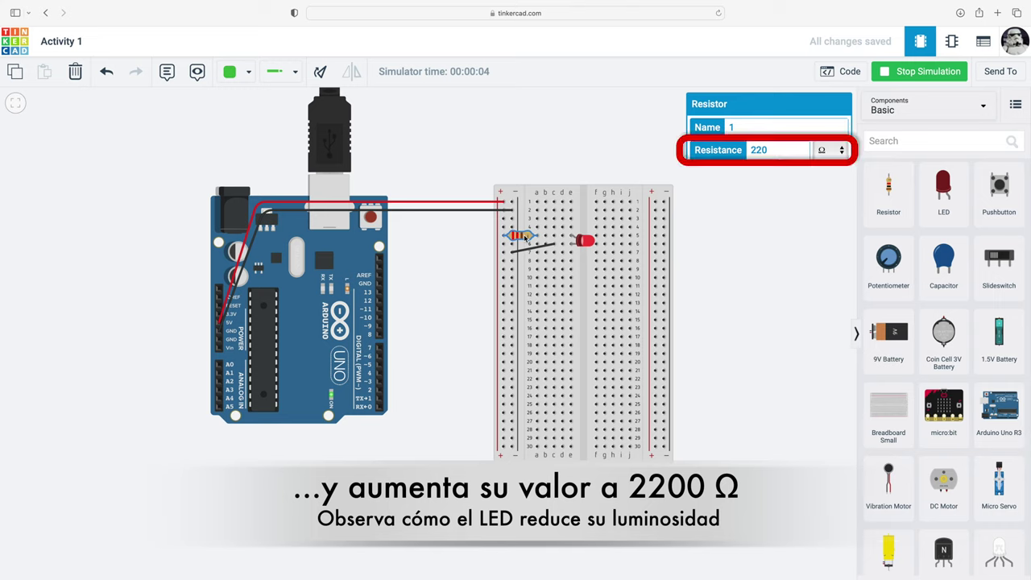
left_click(781, 151)
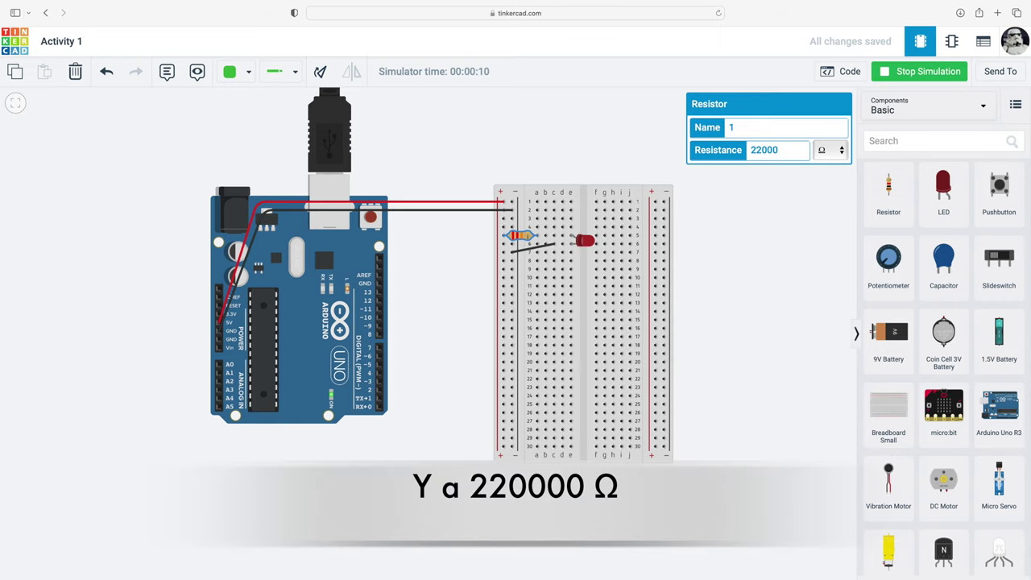
type("0")
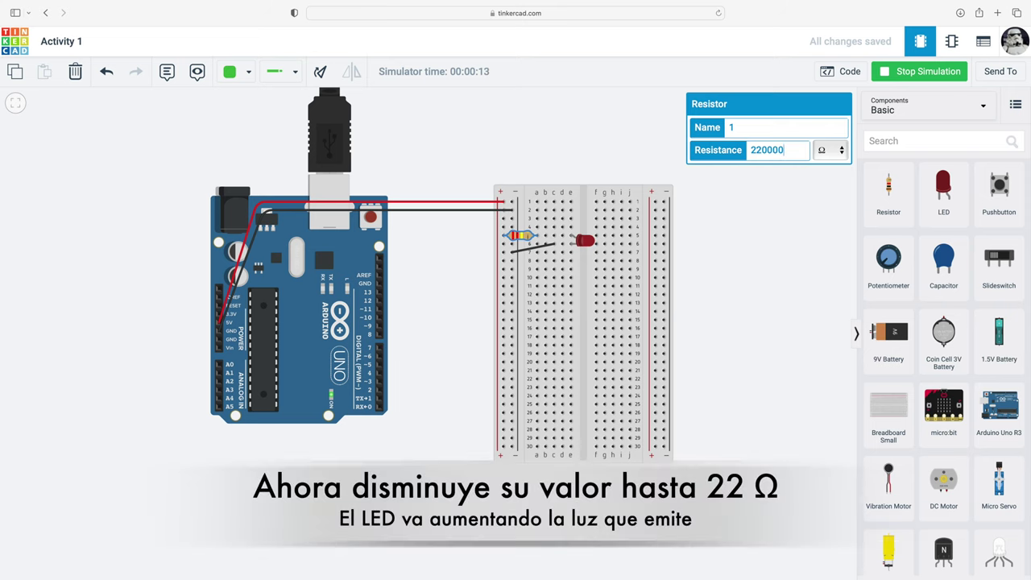
Step: Lower the resistor's resistance one digit at a time through 22000, 2200, 220 and 22 Ω down to 2 Ω
key("BackSpace")
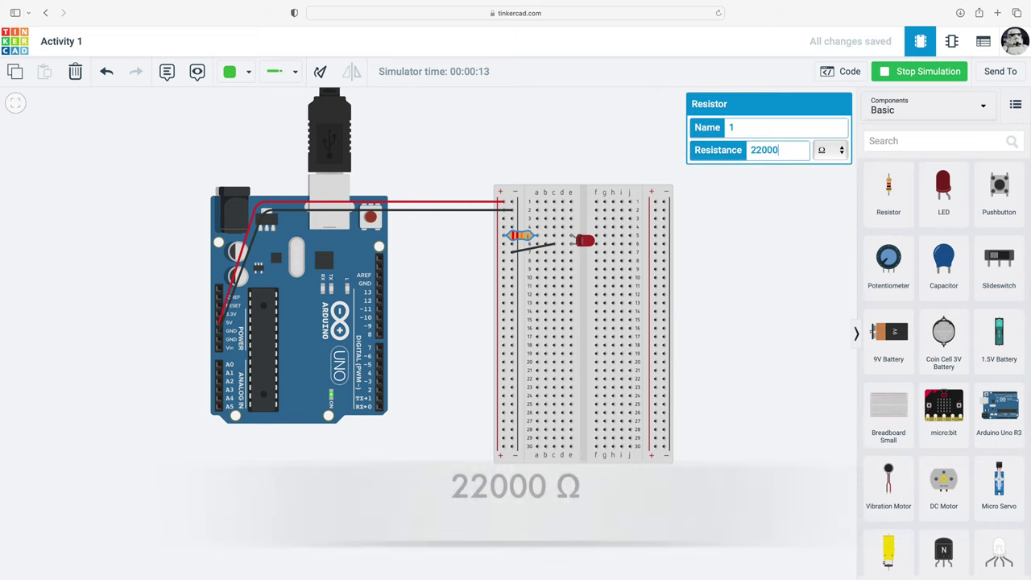
key("BackSpace")
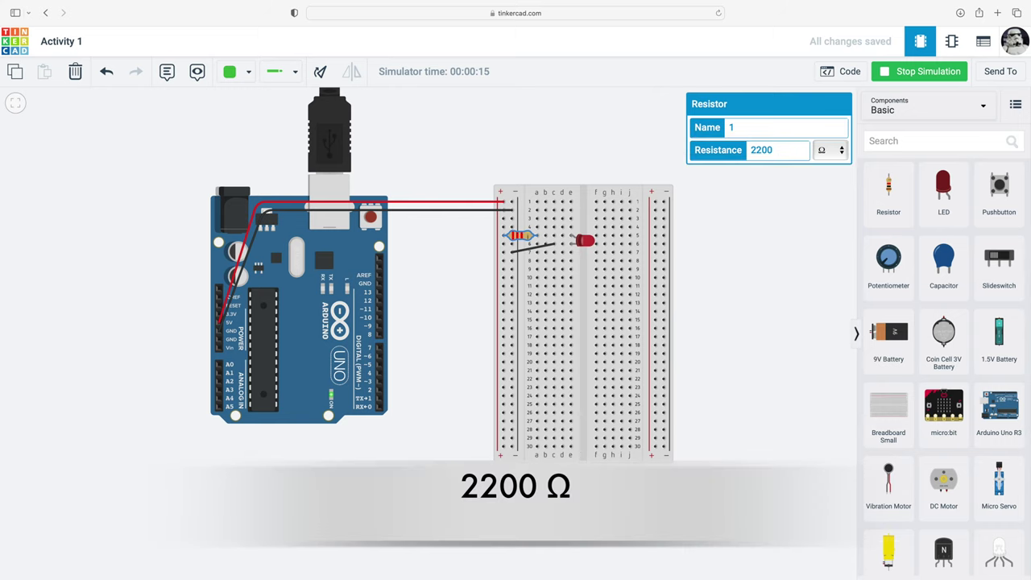
key("BackSpace")
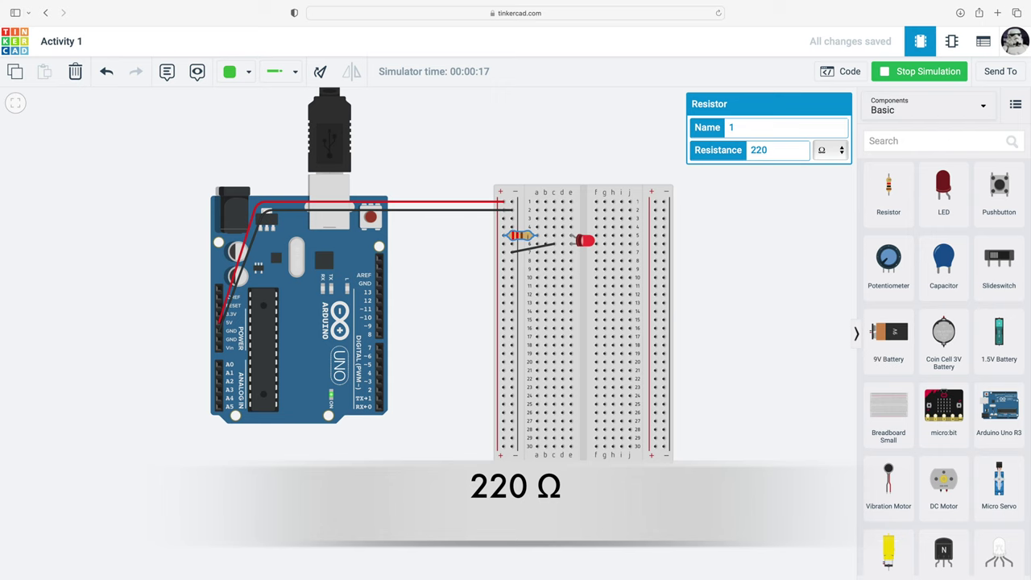
key("BackSpace")
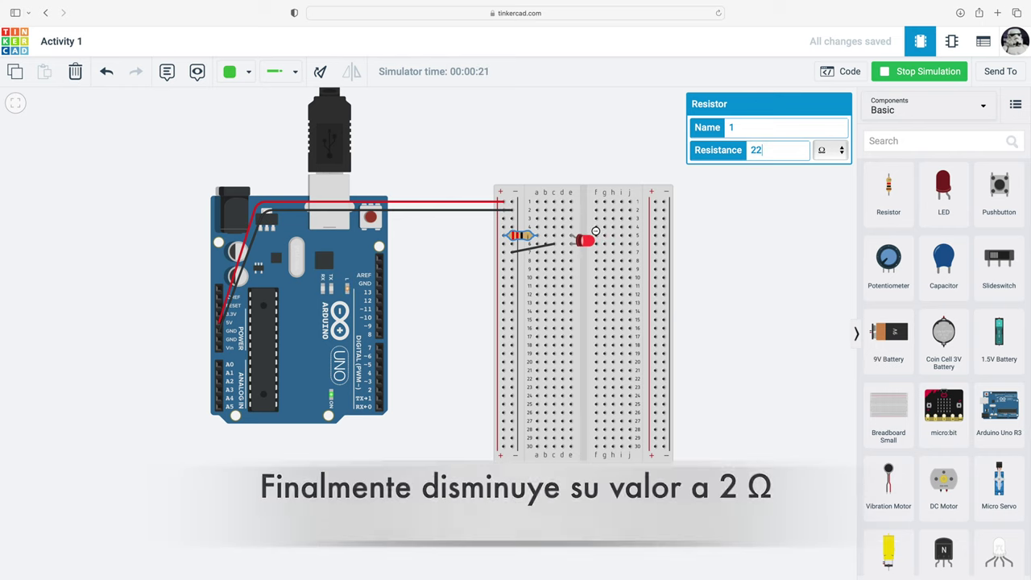
key("BackSpace")
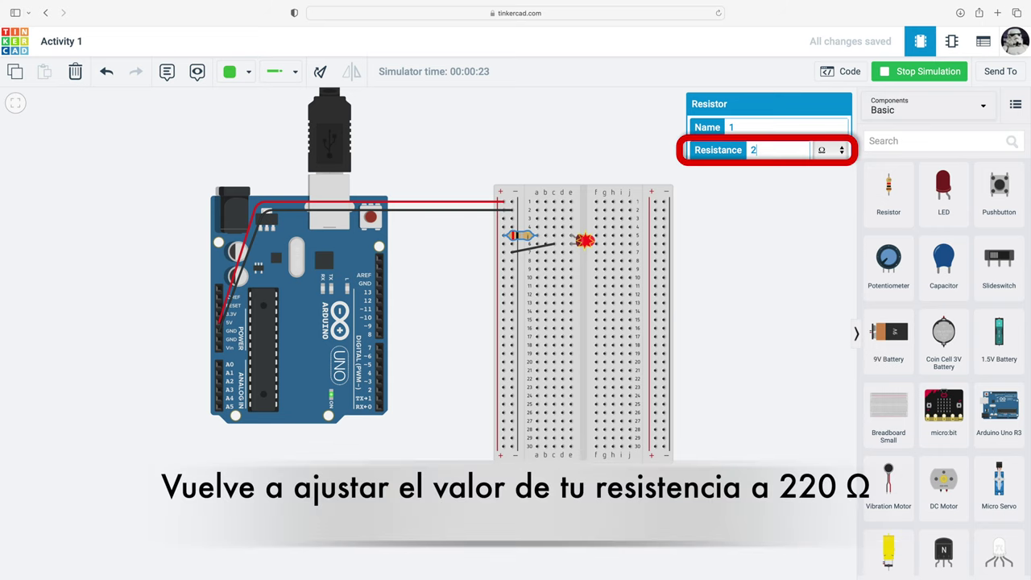
Step: Restore the resistor's resistance to 220 Ω and deselect the resistor
type("2")
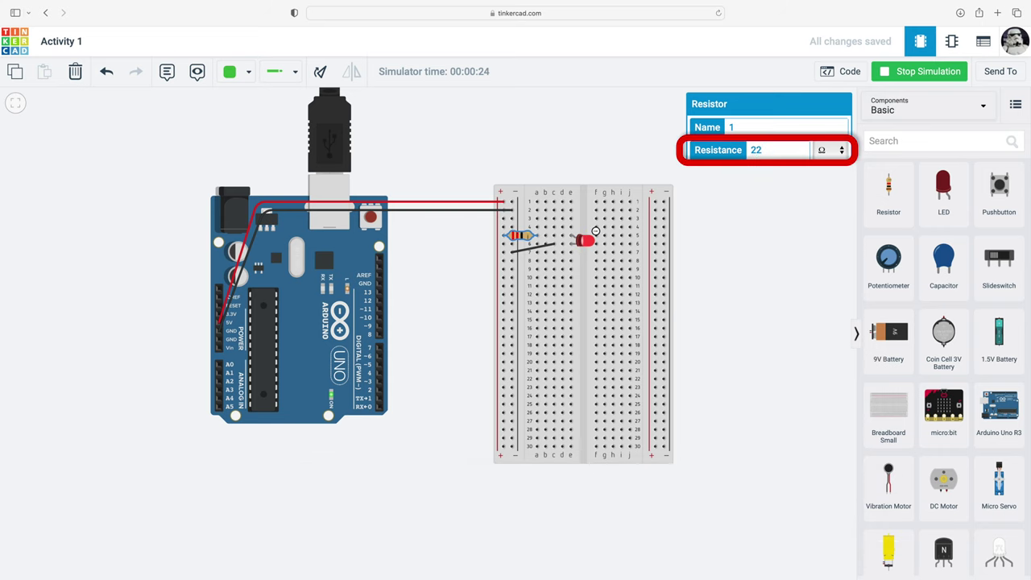
type("0")
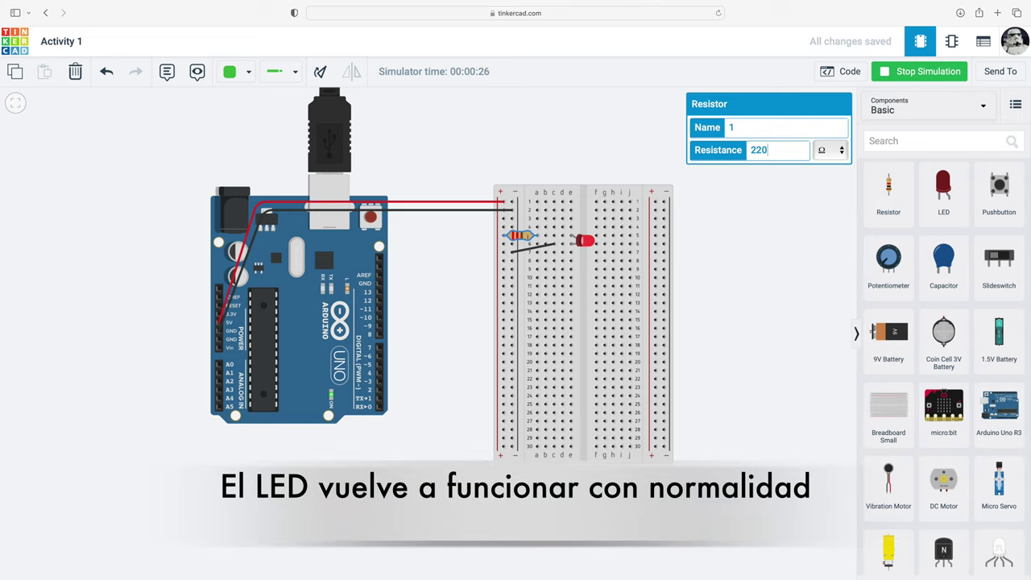
left_click(733, 353)
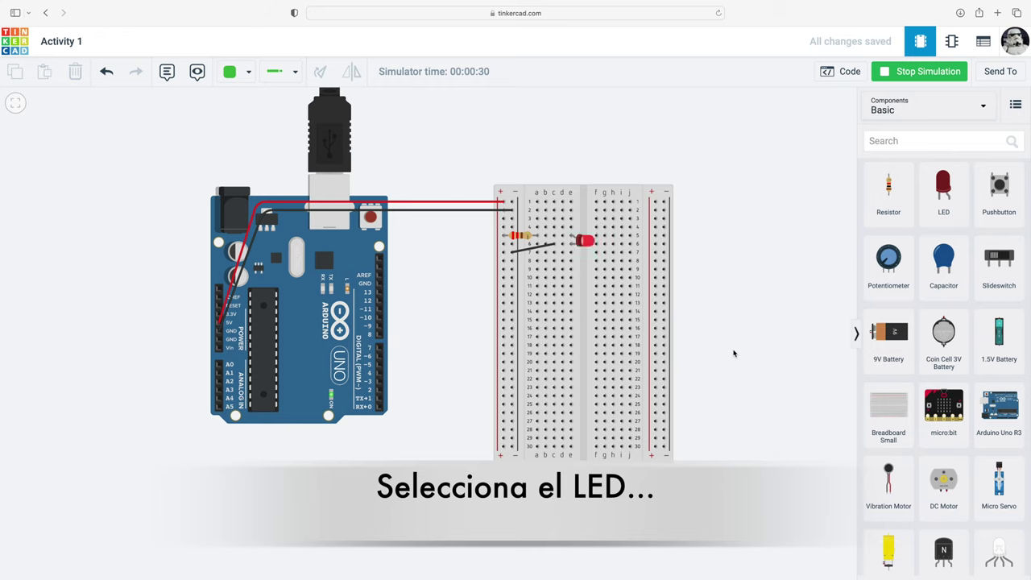
Step: Try the LED in White, Blue, Orange and Yellow while the simulation runs
left_click(585, 242)
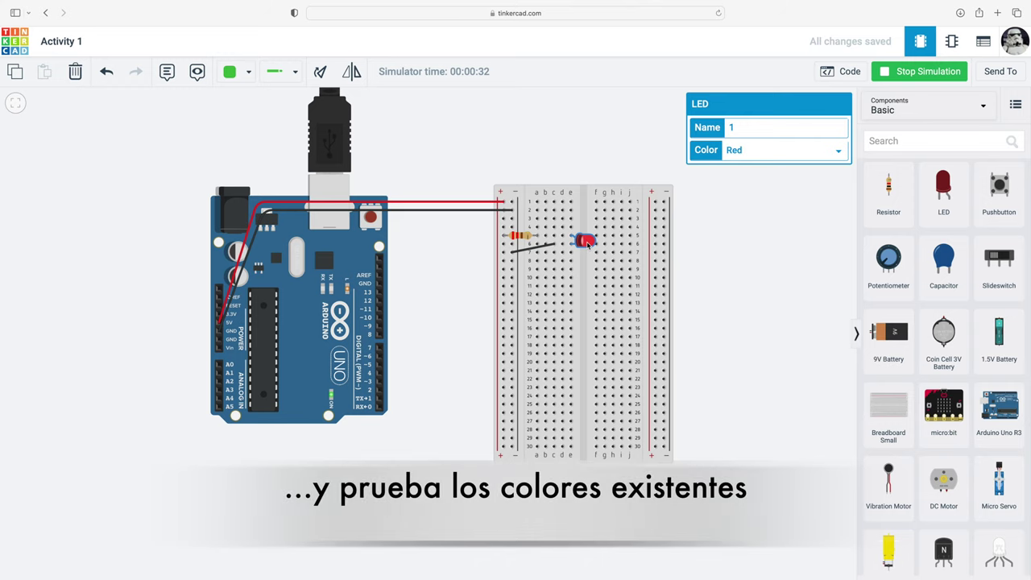
left_click(840, 151)
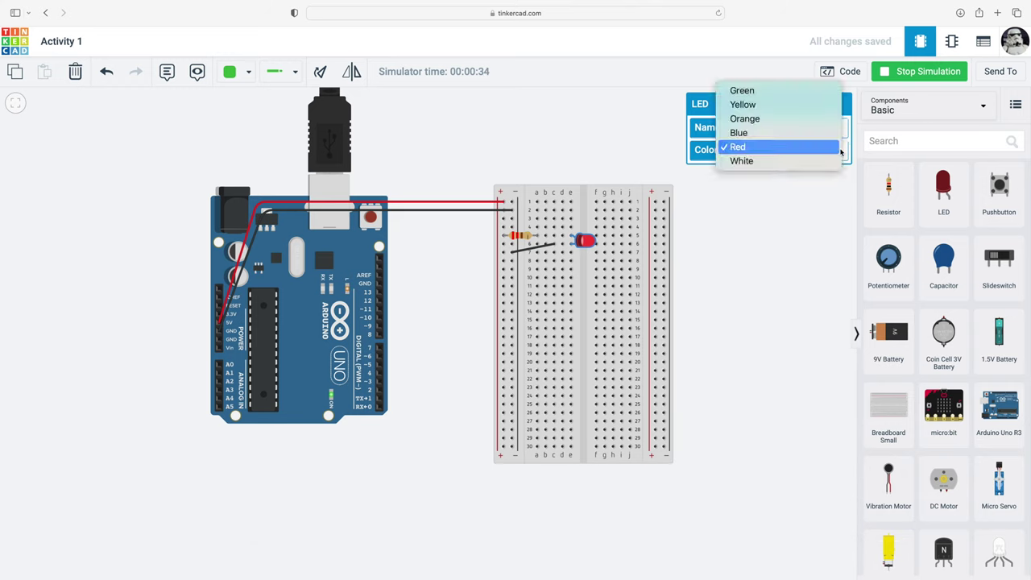
left_click(776, 162)
left_click(837, 153)
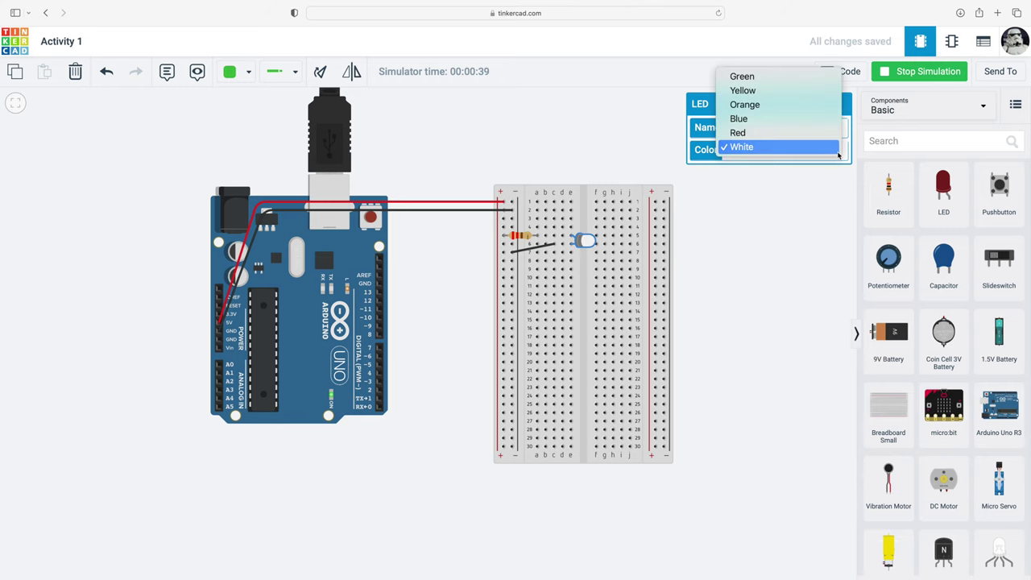
left_click(767, 118)
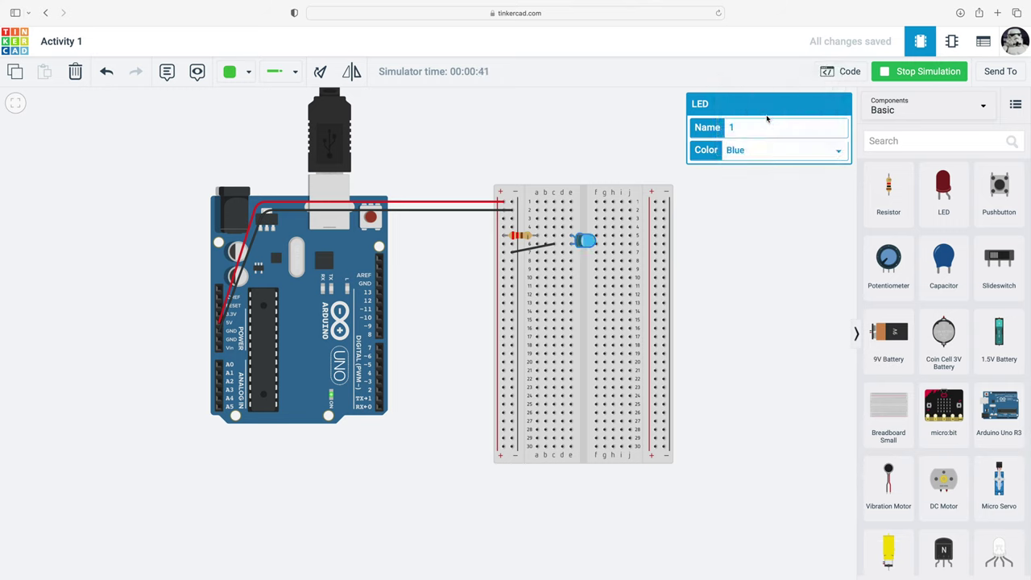
left_click(837, 162)
left_click(823, 135)
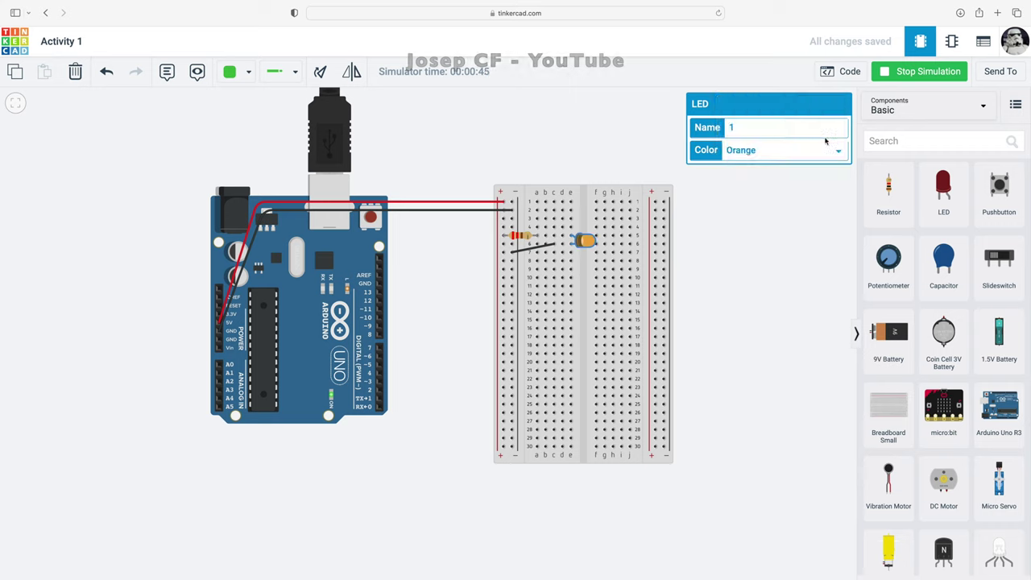
left_click(838, 149)
left_click(826, 133)
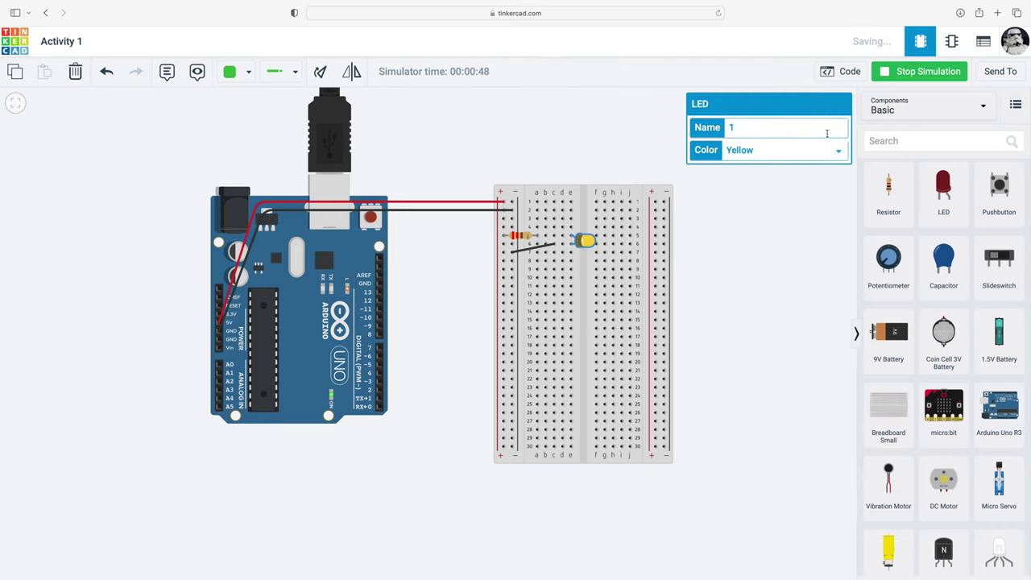
Step: Set the LED's color to Green and deselect it
left_click(838, 151)
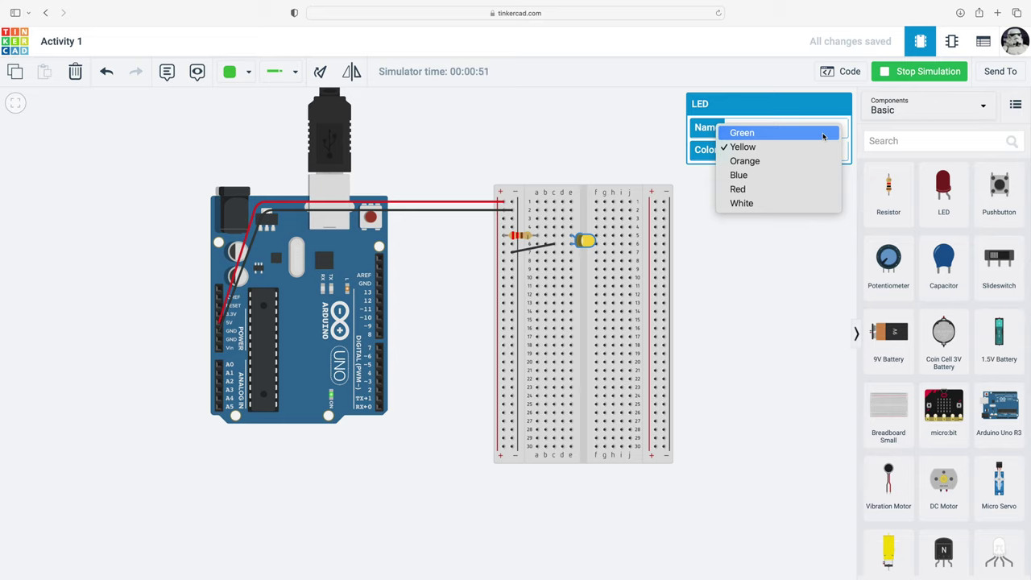
left_click(823, 134)
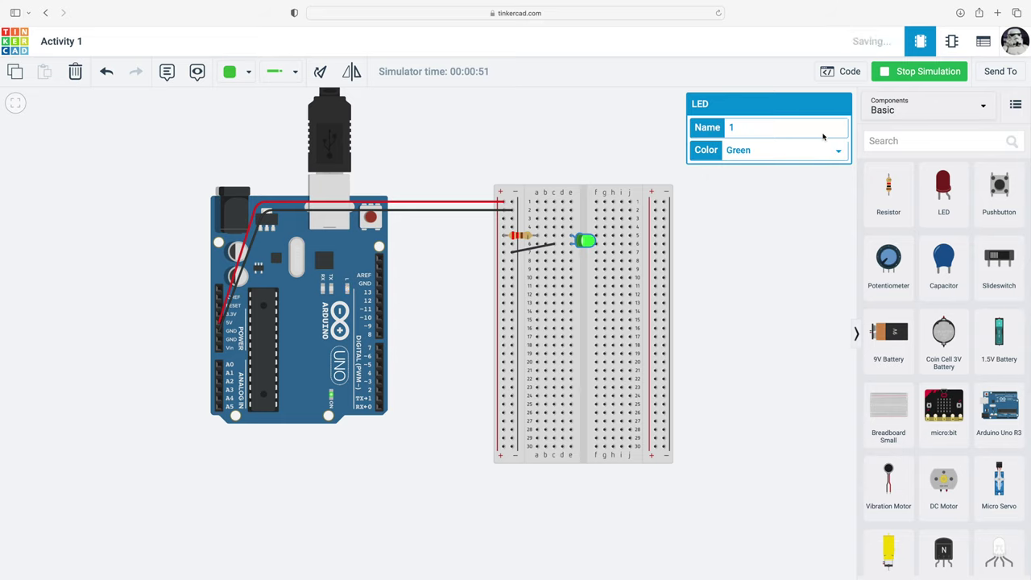
left_click(741, 400)
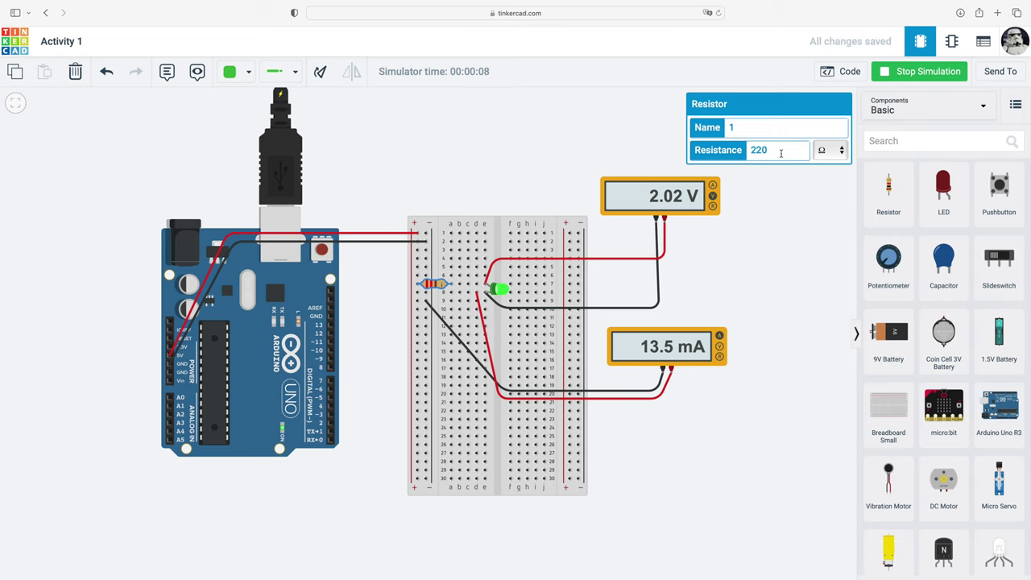
Step: With both multimeters connected, vary the resistor's resistance, ending with 22 Ω and finally 2 Ω
type("0")
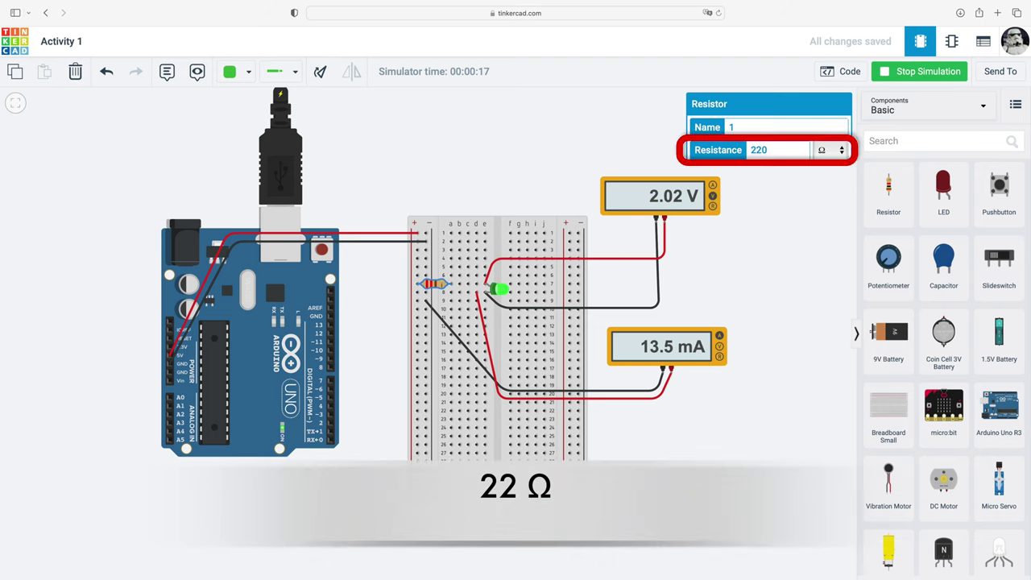
key("BackSpace")
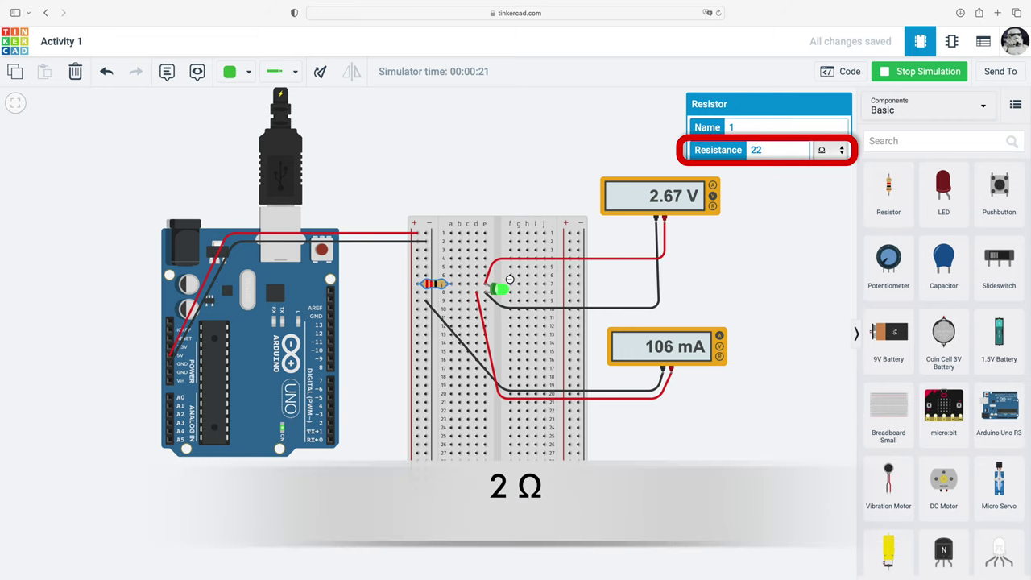
key("BackSpace")
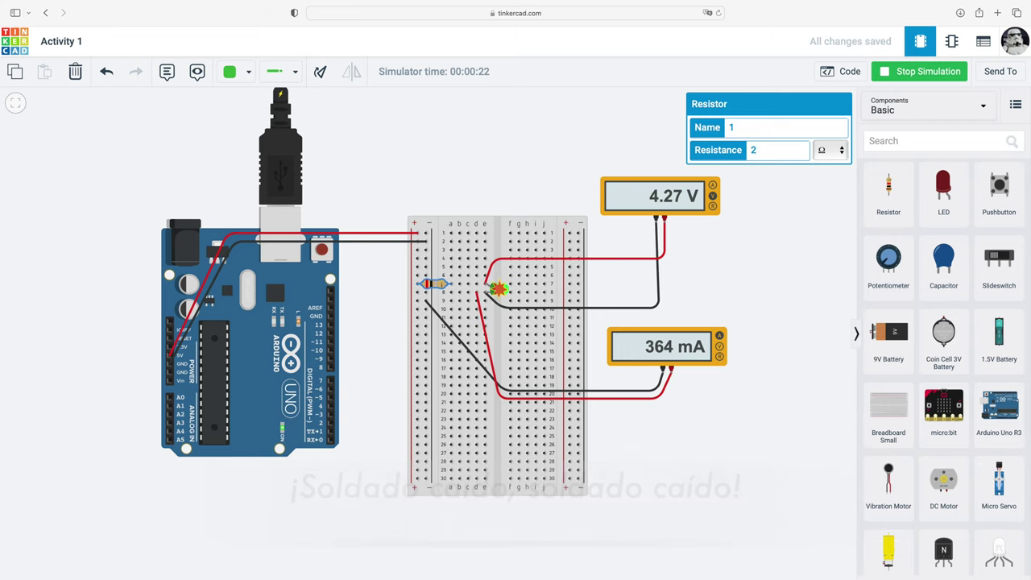